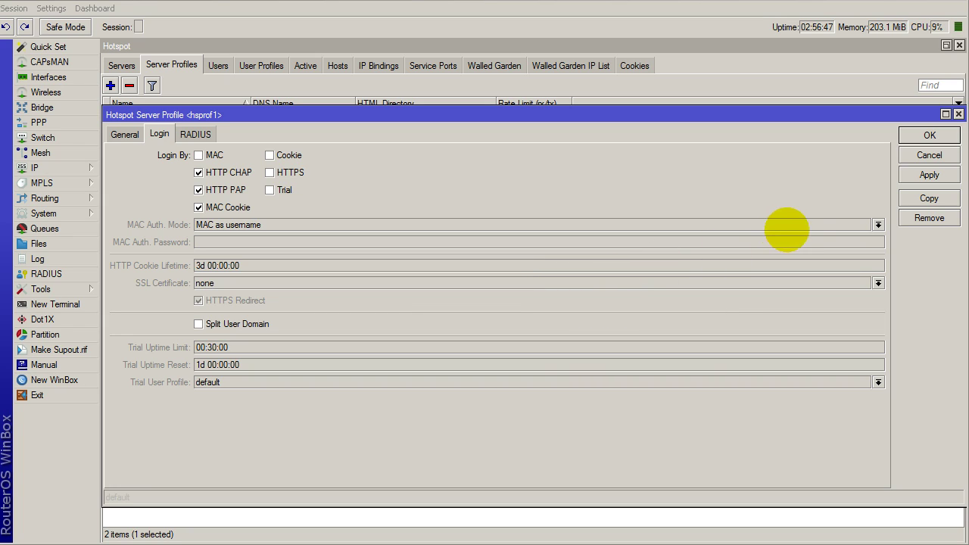
# Close the hsprof1 server profile and review the settings of the 30HARI-70000 hotspot user profile.
pyautogui.click(927, 135)
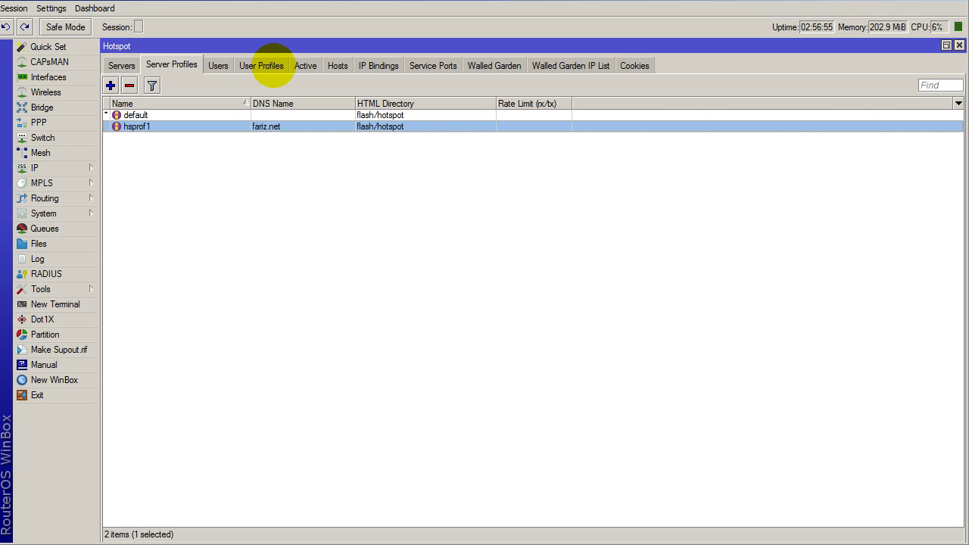
pyautogui.click(271, 66)
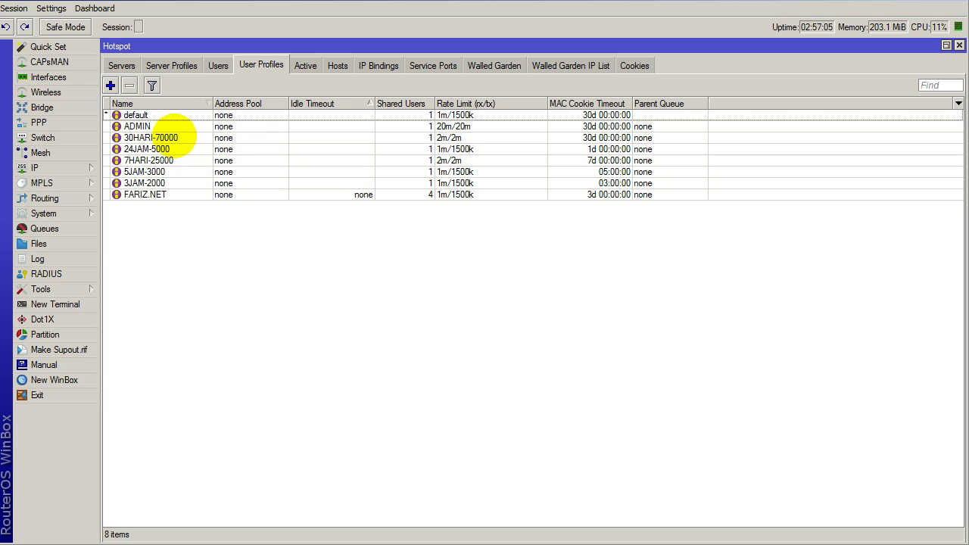
pyautogui.doubleClick(577, 138)
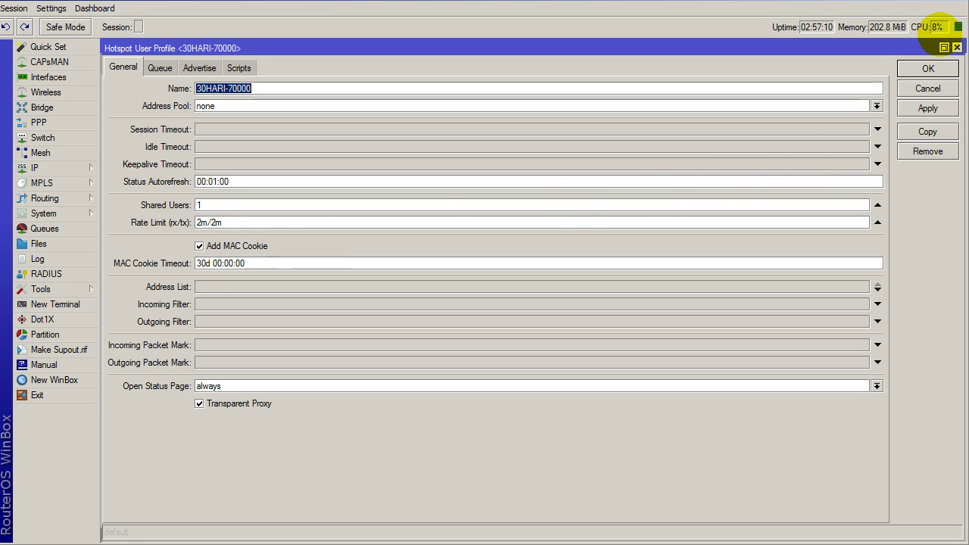
pyautogui.click(928, 68)
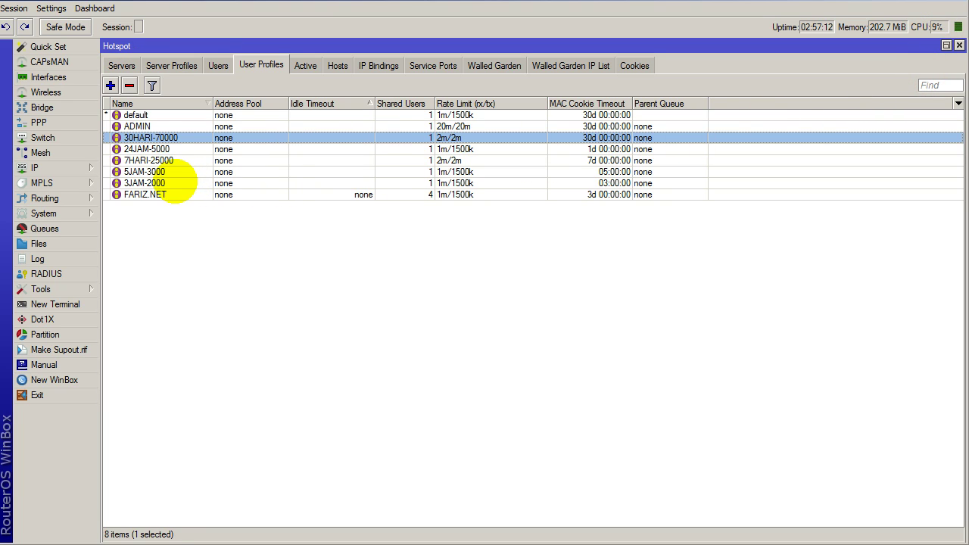
# Check the MAC Cookie Timeout in the 3JAM-2000 hotspot user profile and close the profile.
pyautogui.doubleClick(174, 179)
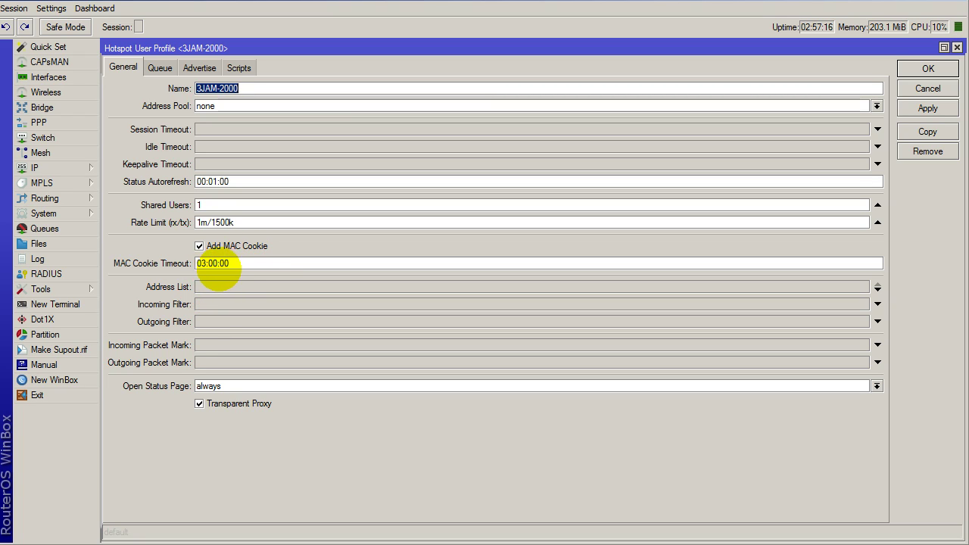
pyautogui.moveTo(200, 264); pyautogui.dragTo(277, 253)
pyautogui.click(929, 70)
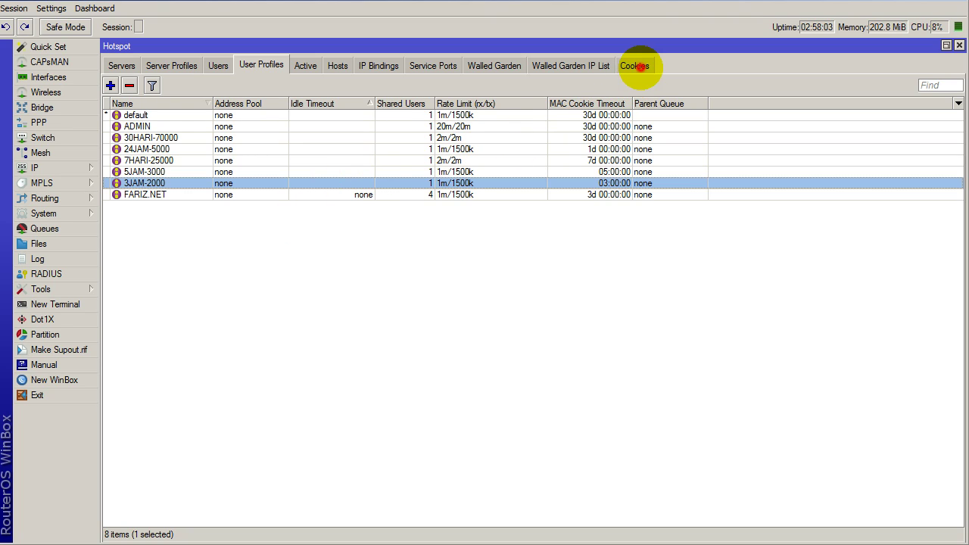
# View the hotspot cookies list, closing and reopening the Hotspot window.
pyautogui.click(635, 65)
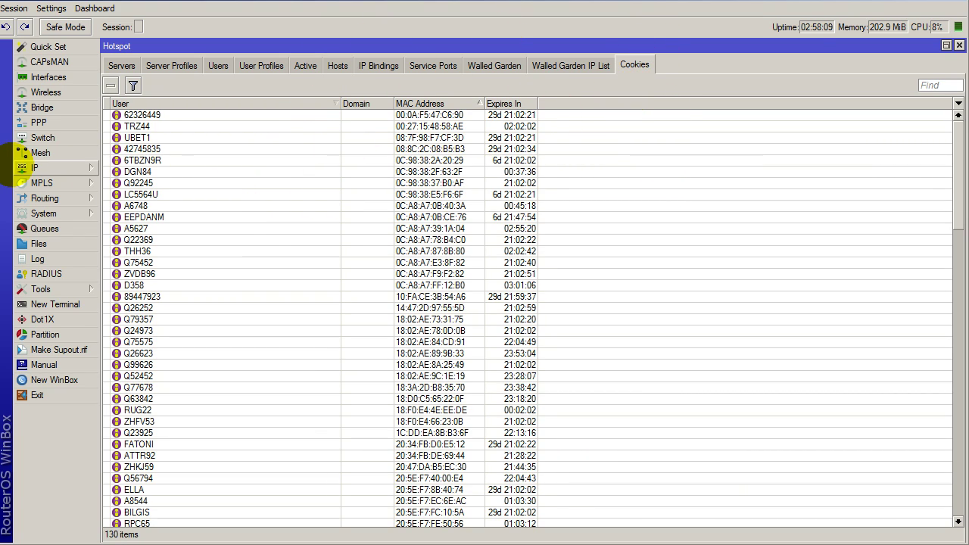
pyautogui.click(959, 46)
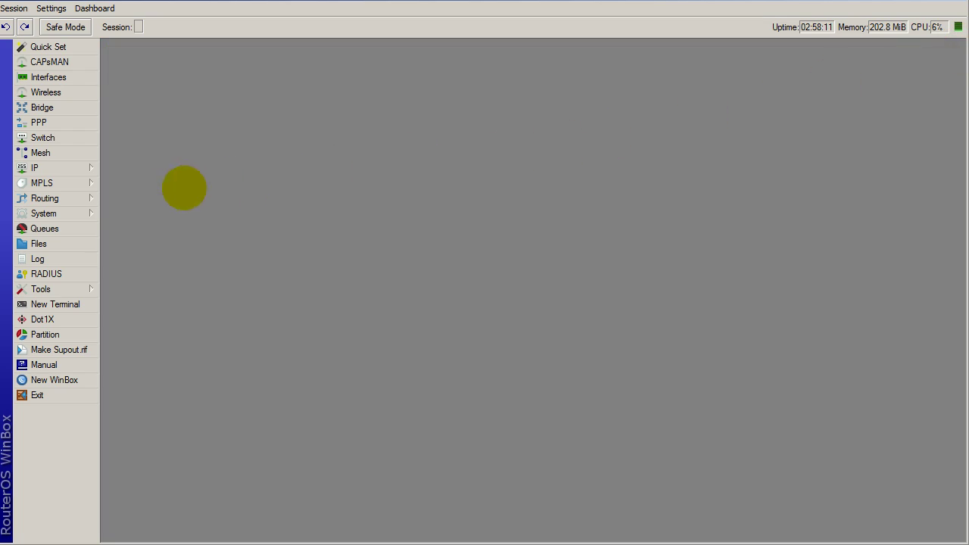
pyautogui.click(35, 168)
pyautogui.click(122, 309)
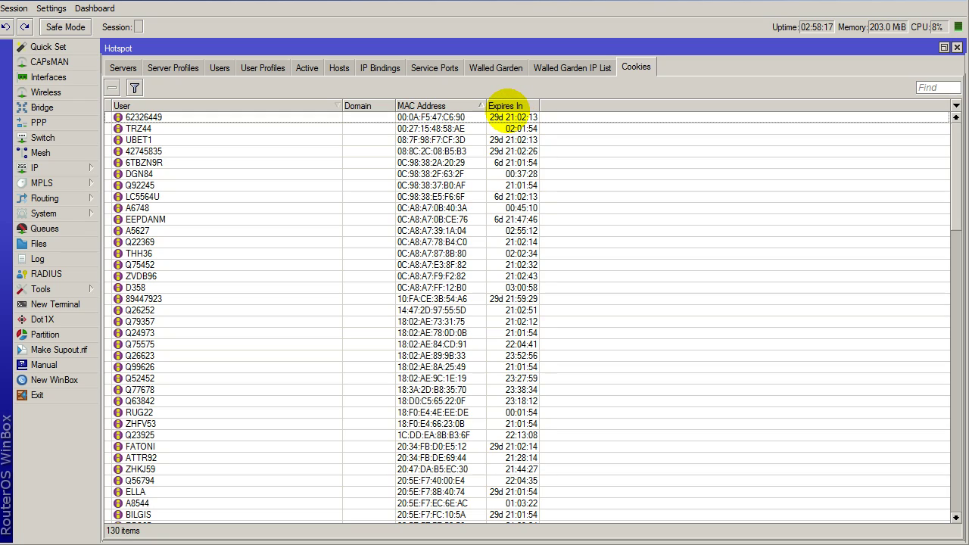
# Reopen the 3JAM-2000 user profile to recheck its MAC cookie settings and close it again.
pyautogui.click(262, 67)
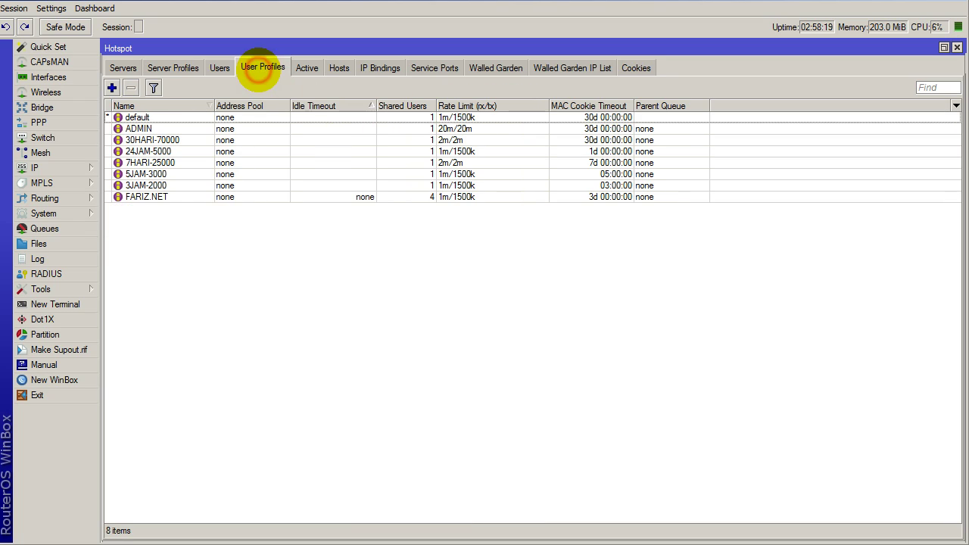
pyautogui.doubleClick(162, 186)
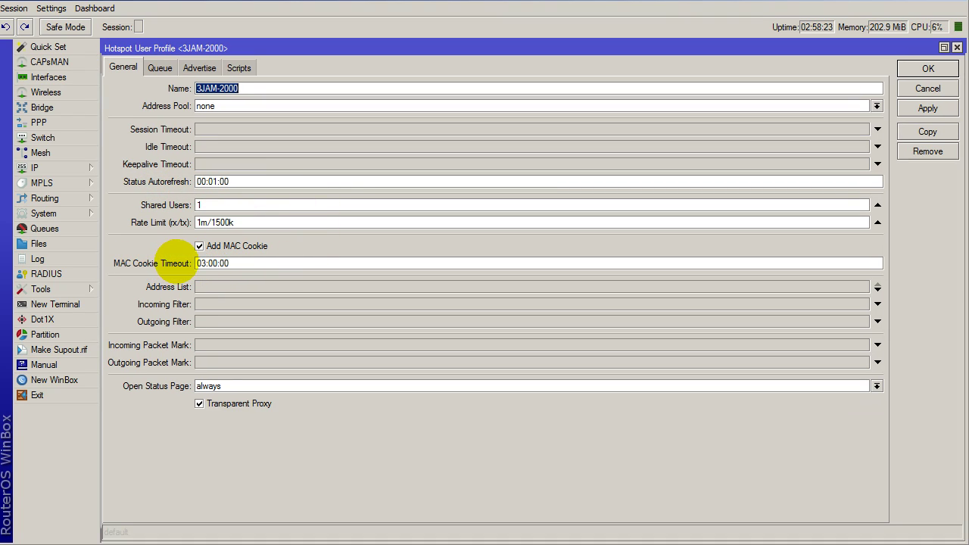
pyautogui.click(928, 68)
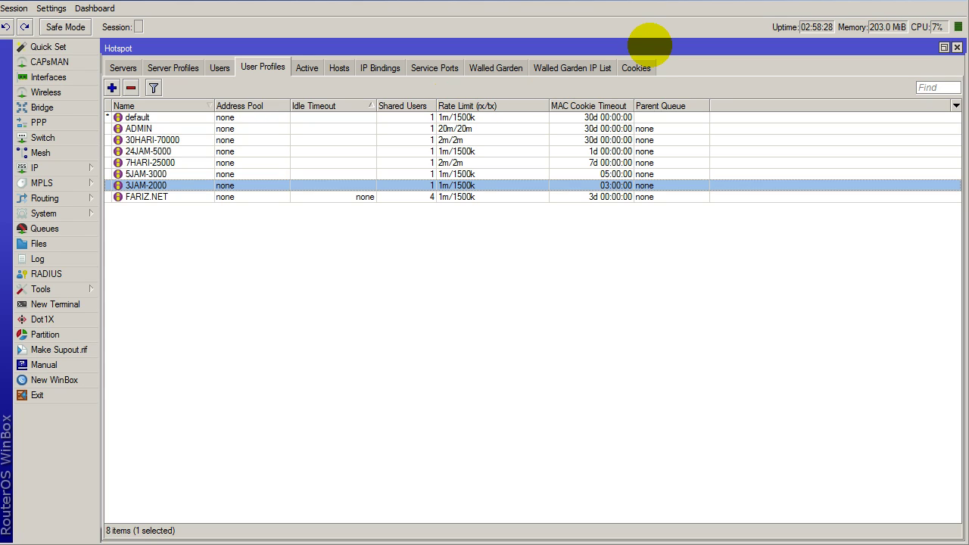
# Examine the users, MAC addresses and expiry times throughout the hotspot cookies list.
pyautogui.click(636, 67)
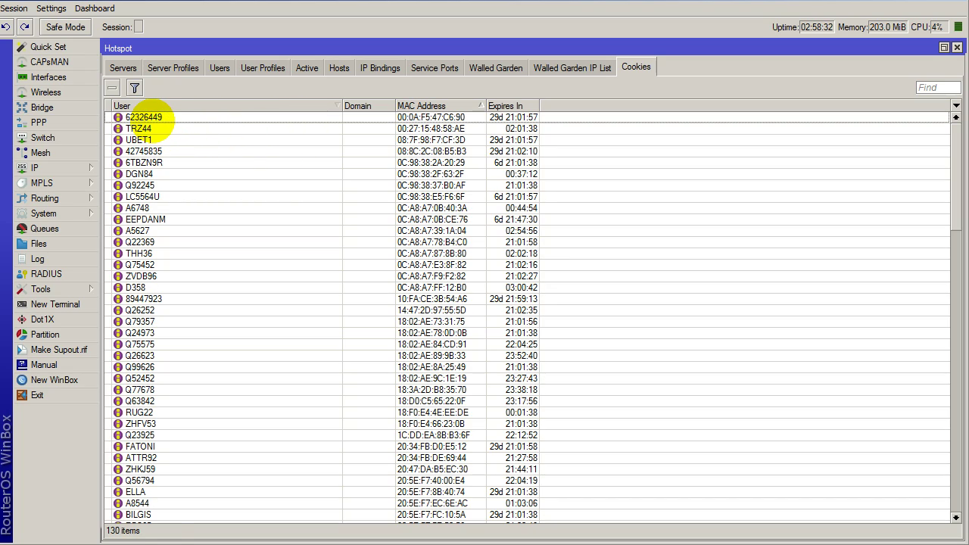
pyautogui.click(145, 119)
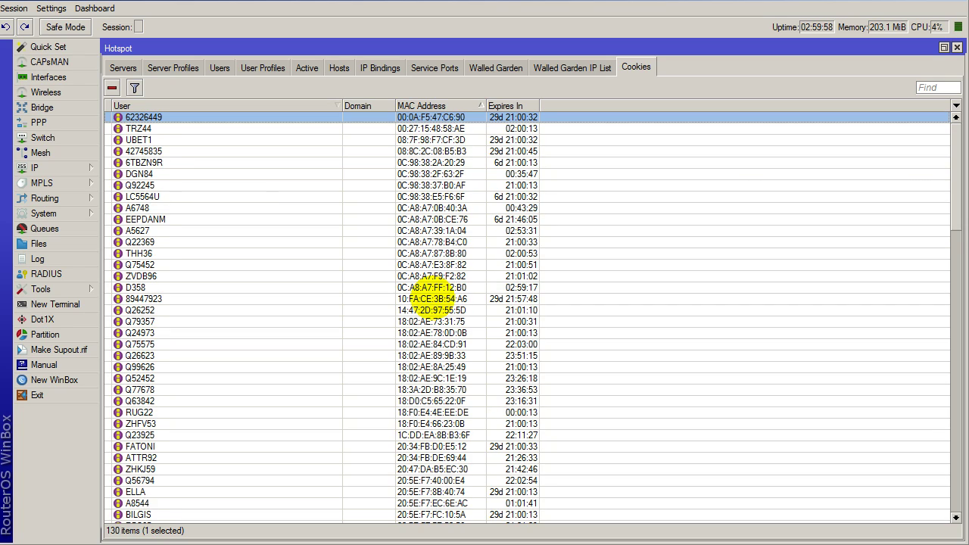
pyautogui.scroll(-3, 436, 292)
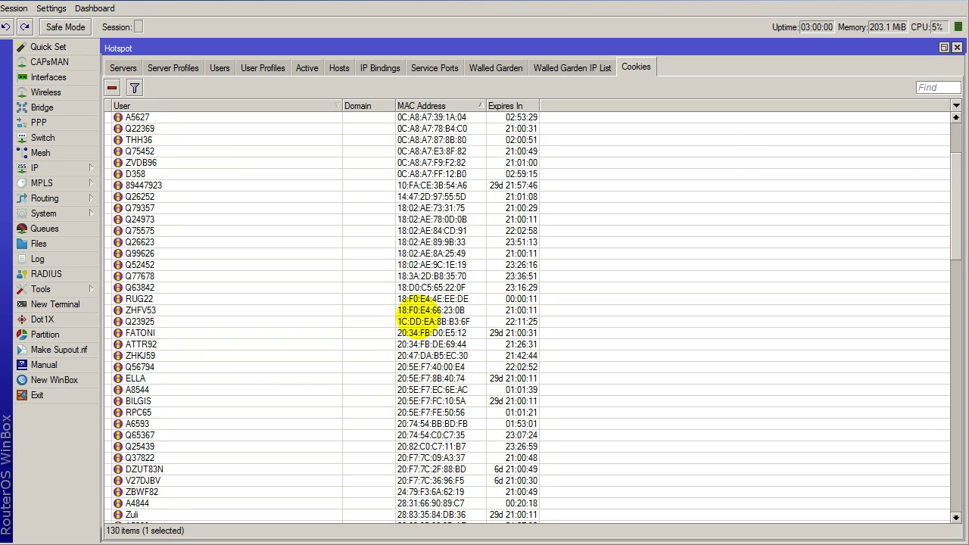
pyautogui.scroll(3, 420, 314)
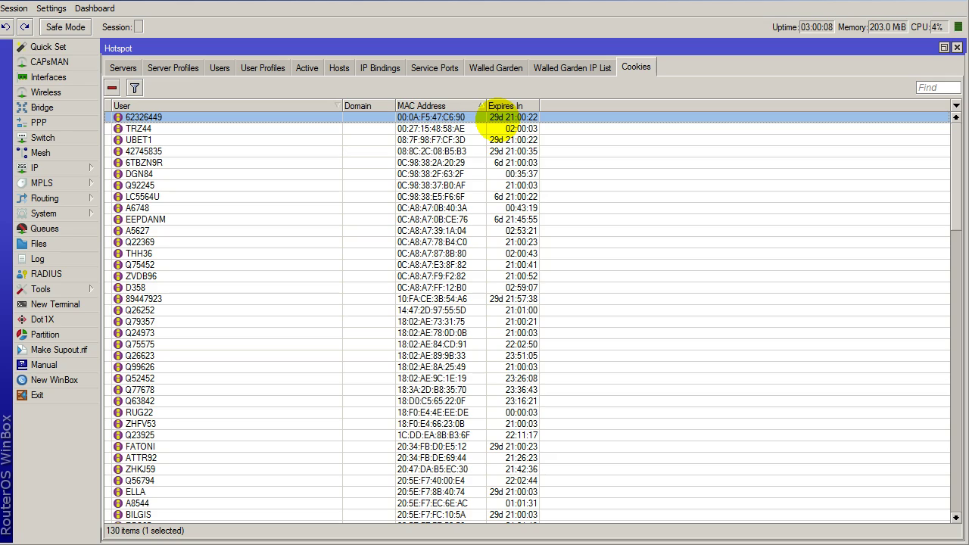
pyautogui.scroll(-1, 527, 351)
pyautogui.scroll(-3, 523, 350)
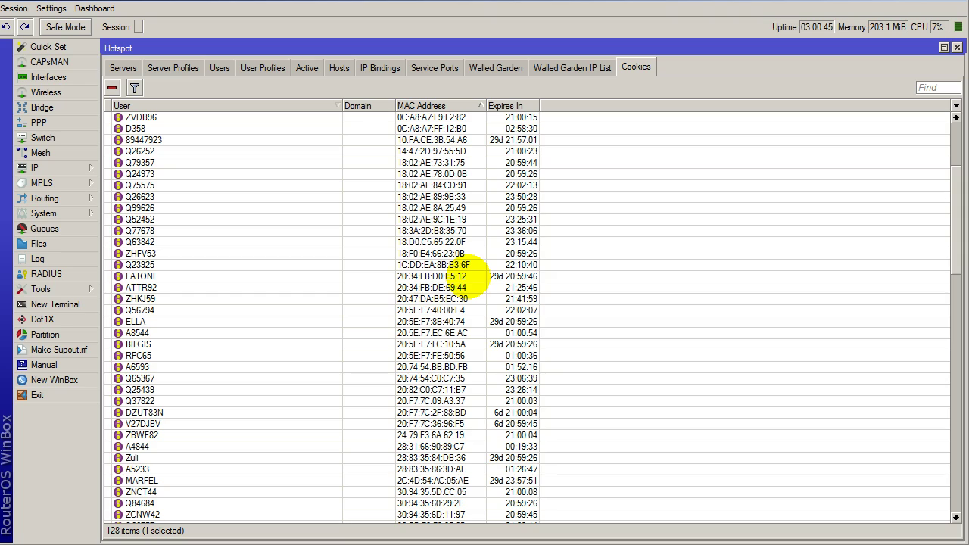
pyautogui.scroll(-2, 443, 348)
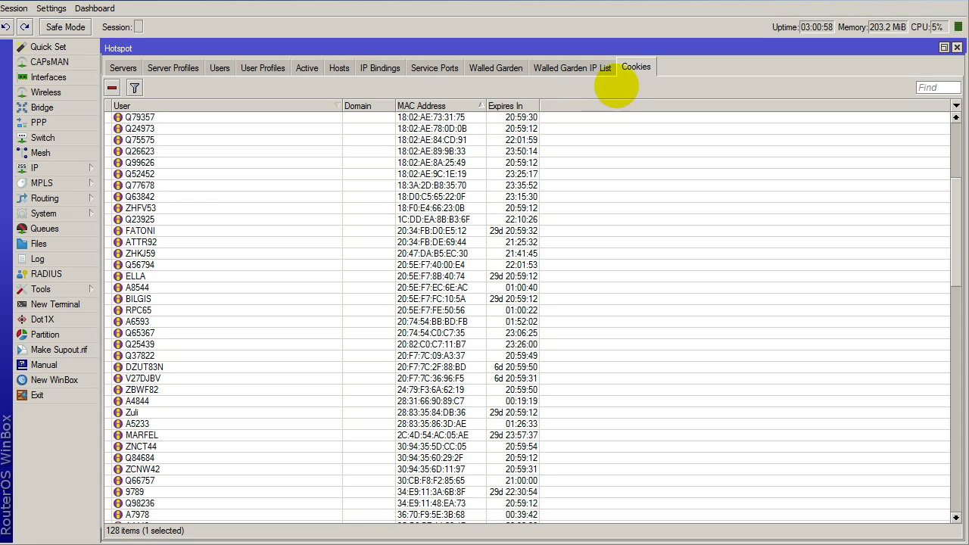
# Inspect the active hotspot users' login method, uptime and remaining session time, with a brief look at the hosts and cookies.
pyautogui.click(339, 68)
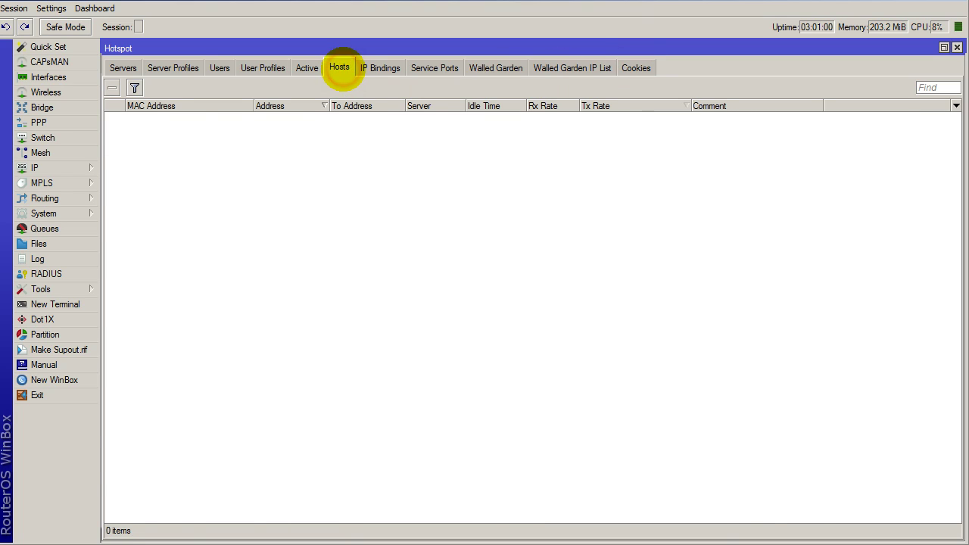
pyautogui.click(307, 68)
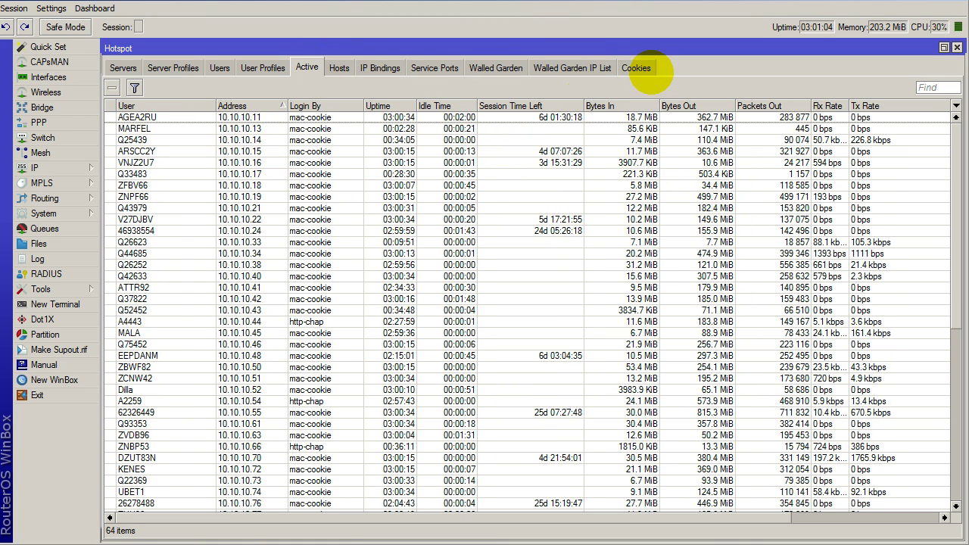
pyautogui.click(636, 68)
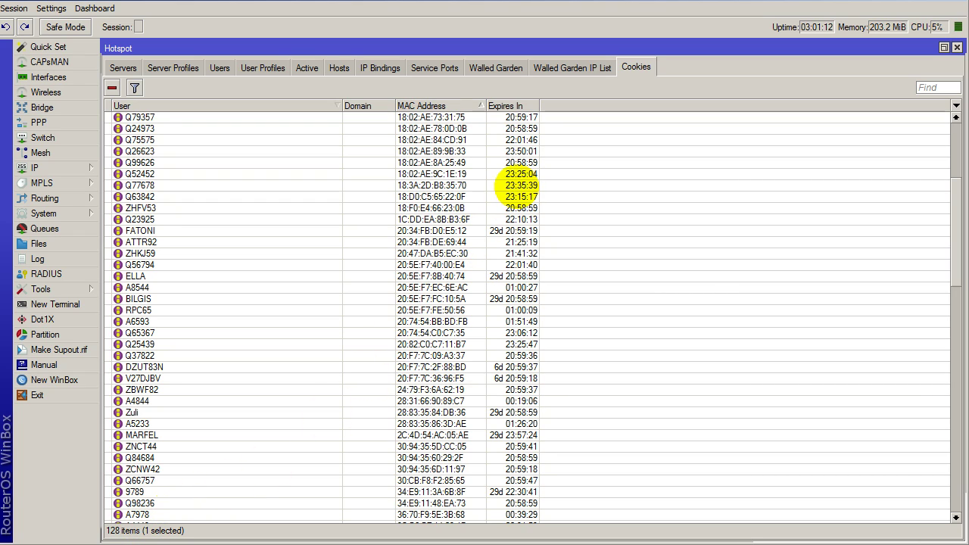
pyautogui.click(307, 68)
pyautogui.scroll(-1, 149, 509)
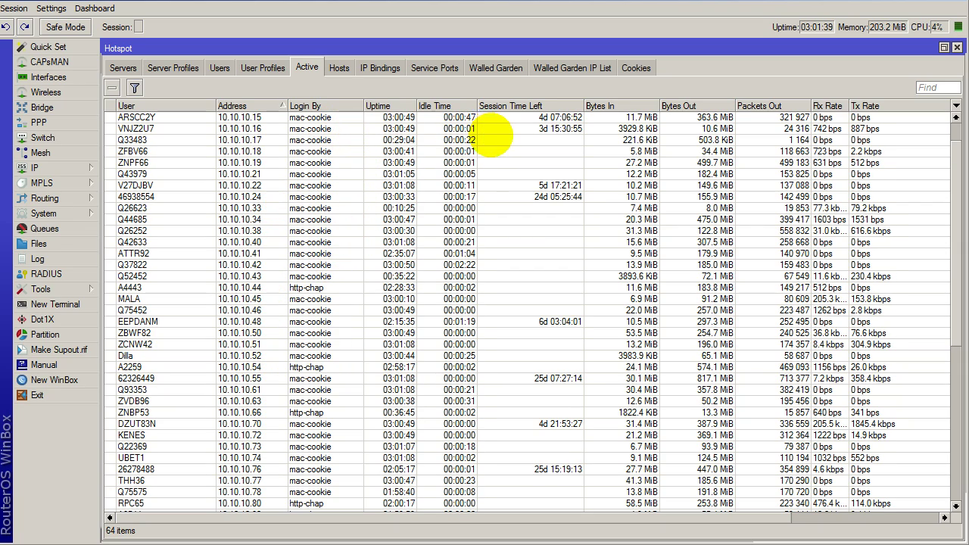
pyautogui.scroll(-4, 393, 250)
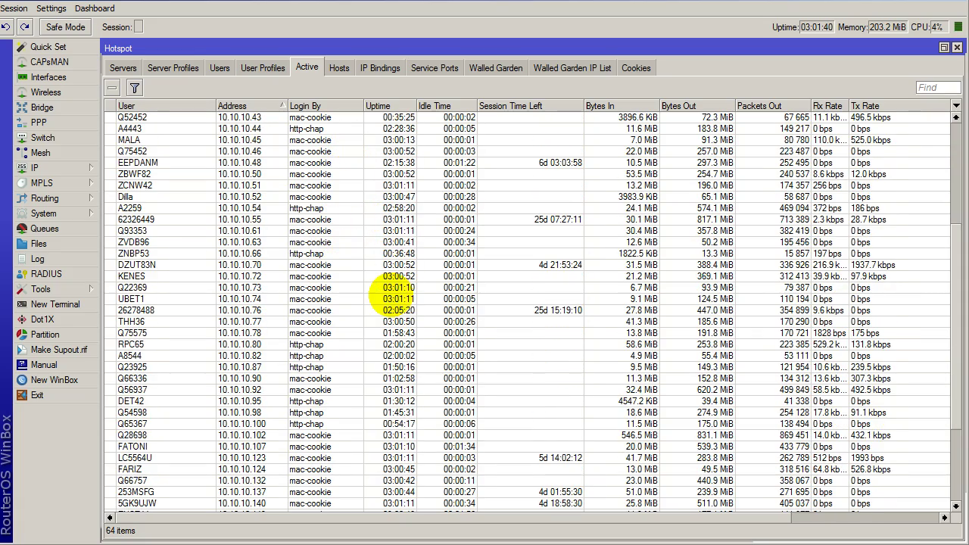
pyautogui.scroll(2, 349, 303)
pyautogui.scroll(3, 387, 326)
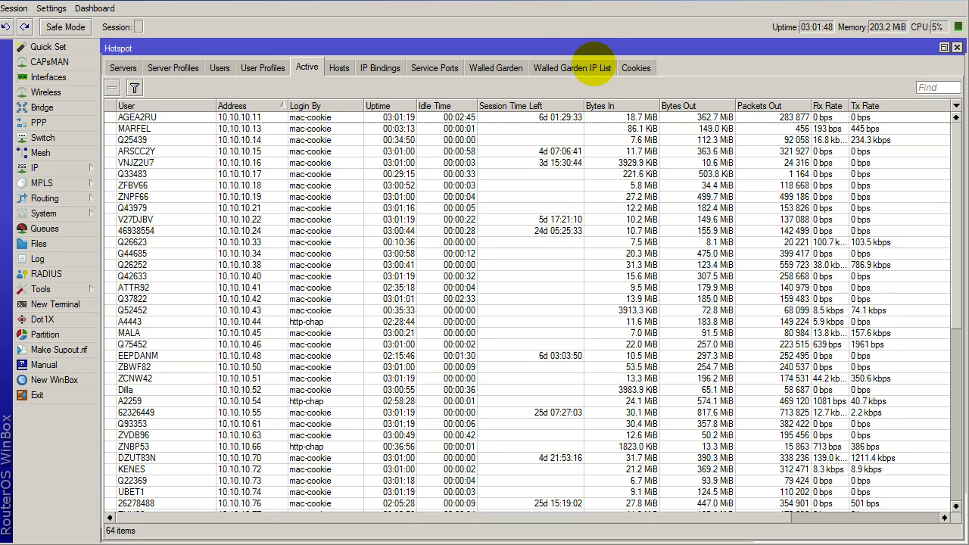
# Return to the hotspot cookies list and highlight its first entry to examine the MAC address and expiry time.
pyautogui.click(636, 66)
pyautogui.click(326, 161)
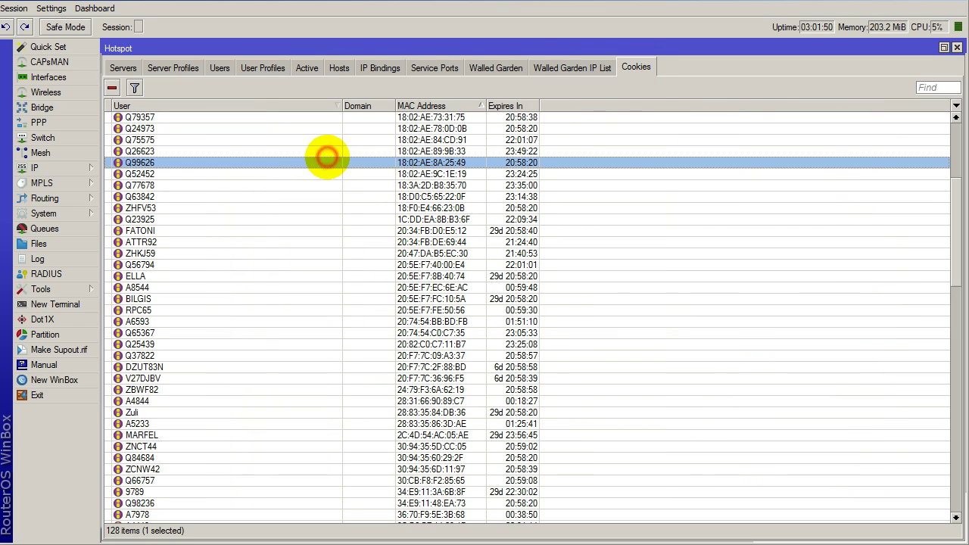
pyautogui.scroll(-2, 525, 255)
pyautogui.moveTo(956, 242); pyautogui.dragTo(956, 280)
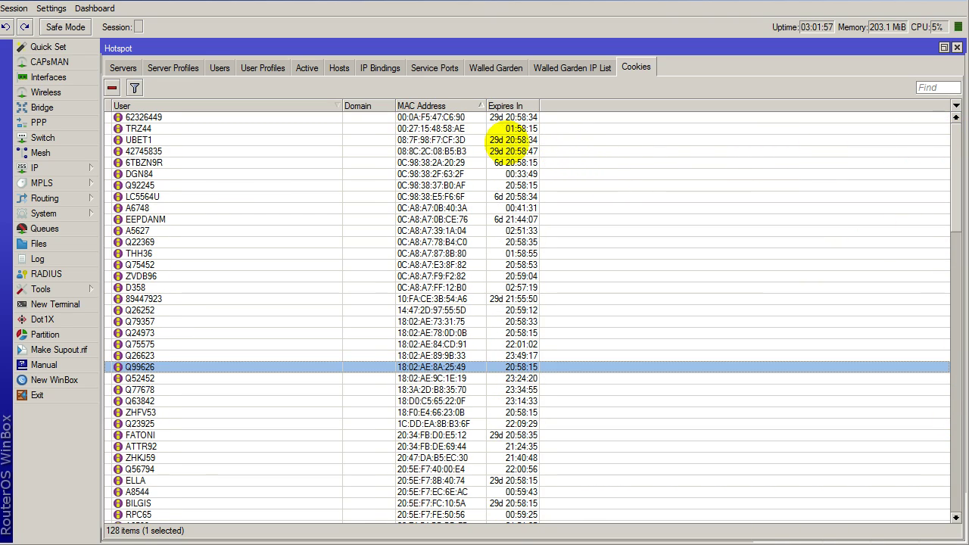
pyautogui.click(432, 118)
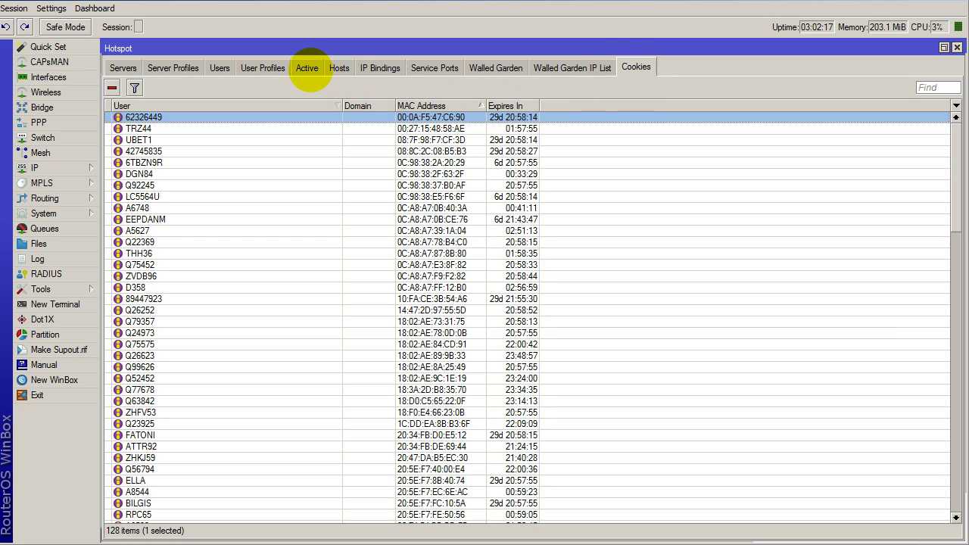
# Compare the active hotspot users with the entries stored in the cookies list.
pyautogui.click(308, 68)
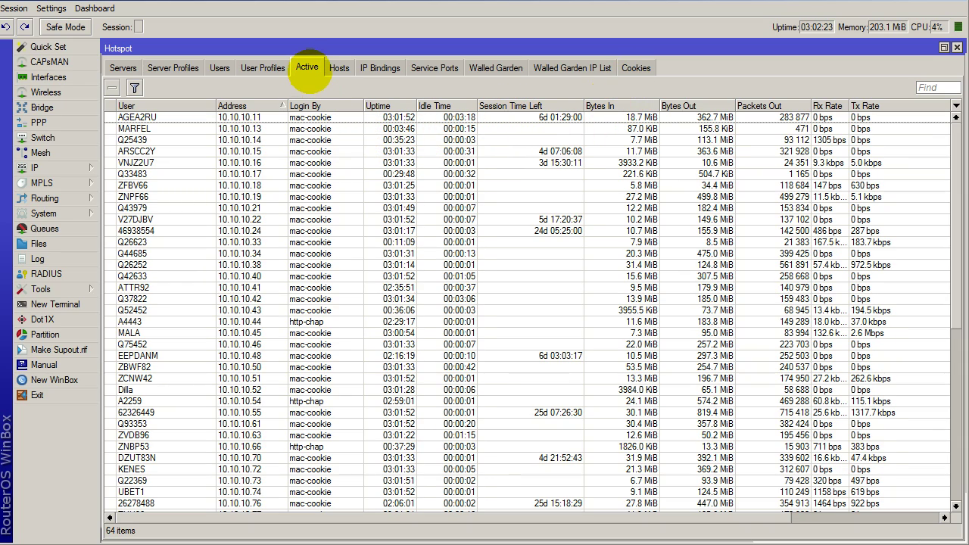
pyautogui.click(308, 66)
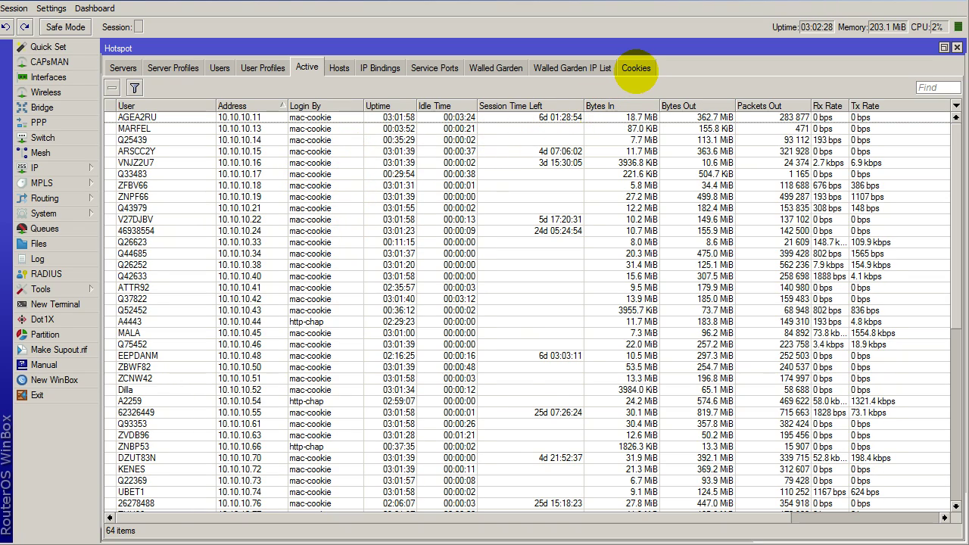
pyautogui.click(636, 67)
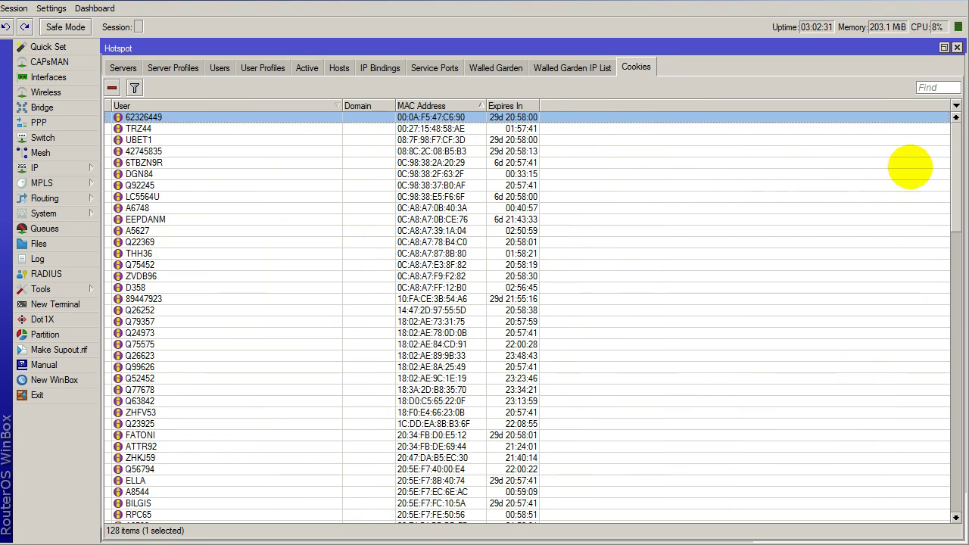
pyautogui.moveTo(955, 149)
pyautogui.mouseDown()
pyautogui.moveTo(959, 194)
pyautogui.moveTo(948, 134)
pyautogui.mouseUp()
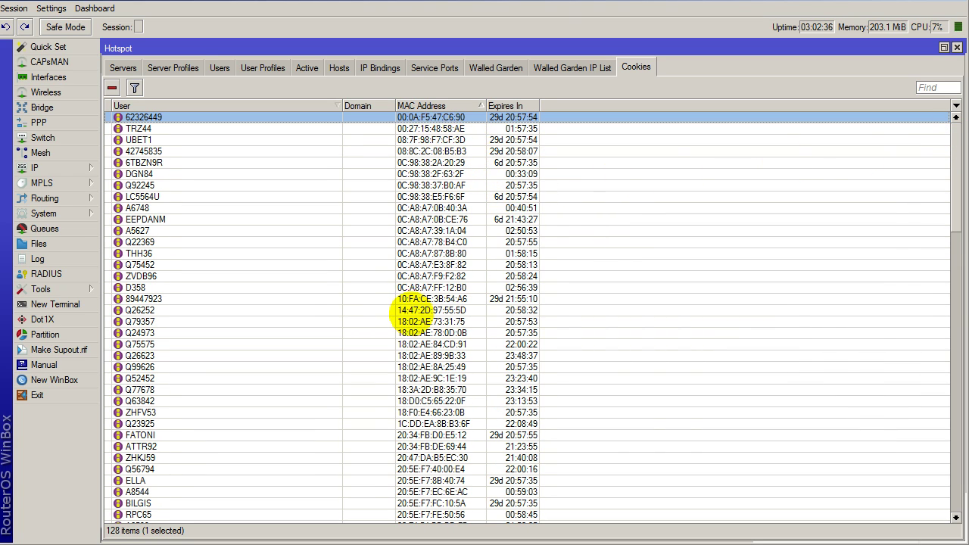
pyautogui.scroll(-5, 413, 312)
pyautogui.scroll(1, 413, 311)
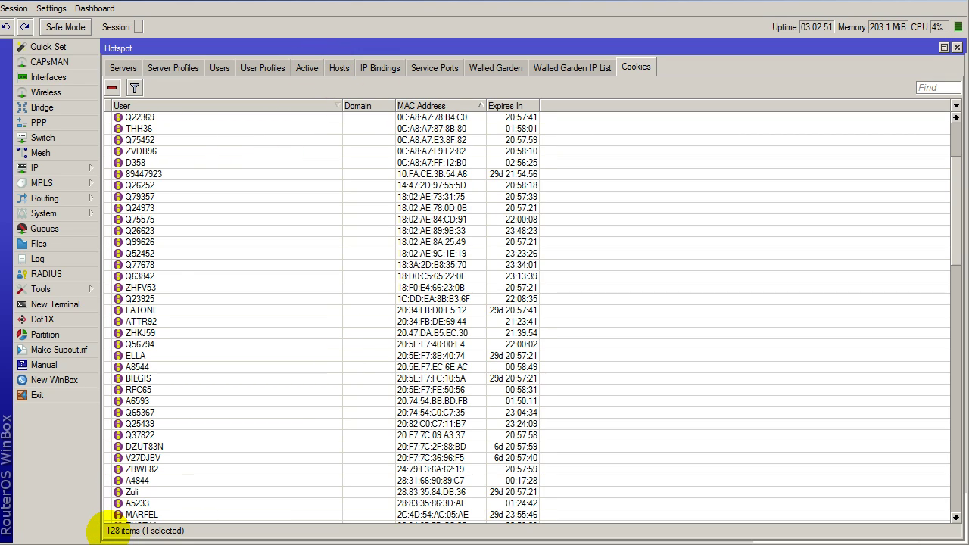
# Check the connected hotspot hosts and the Login By method of the active users.
pyautogui.click(307, 66)
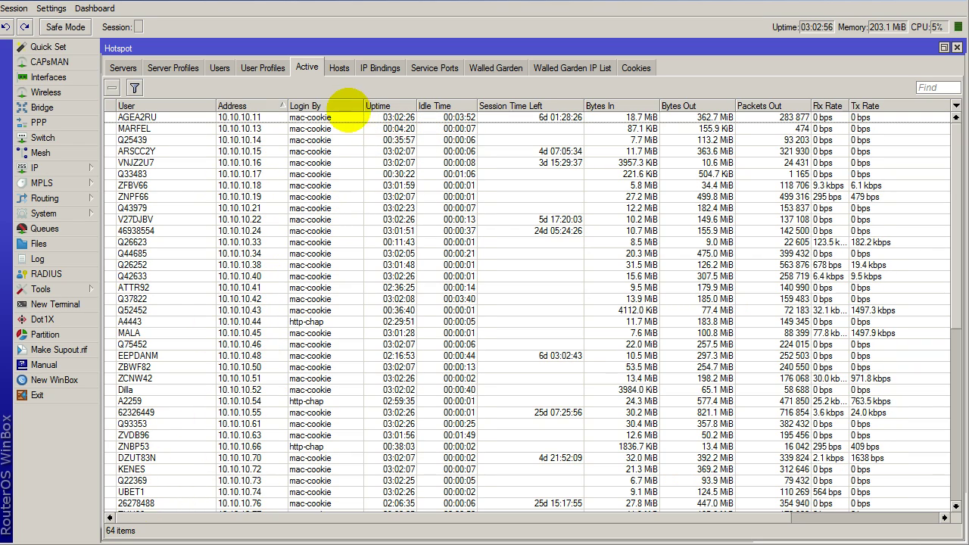
pyautogui.click(339, 67)
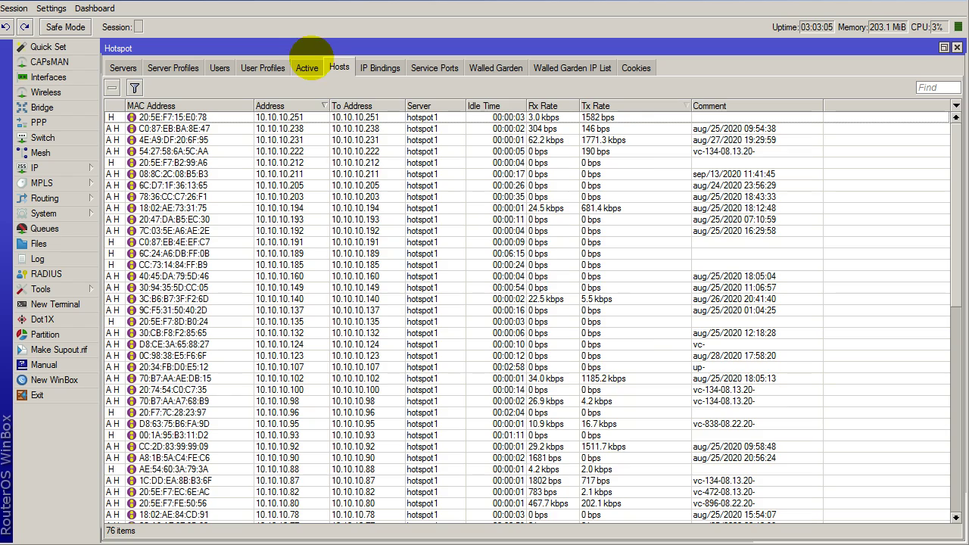
pyautogui.click(307, 67)
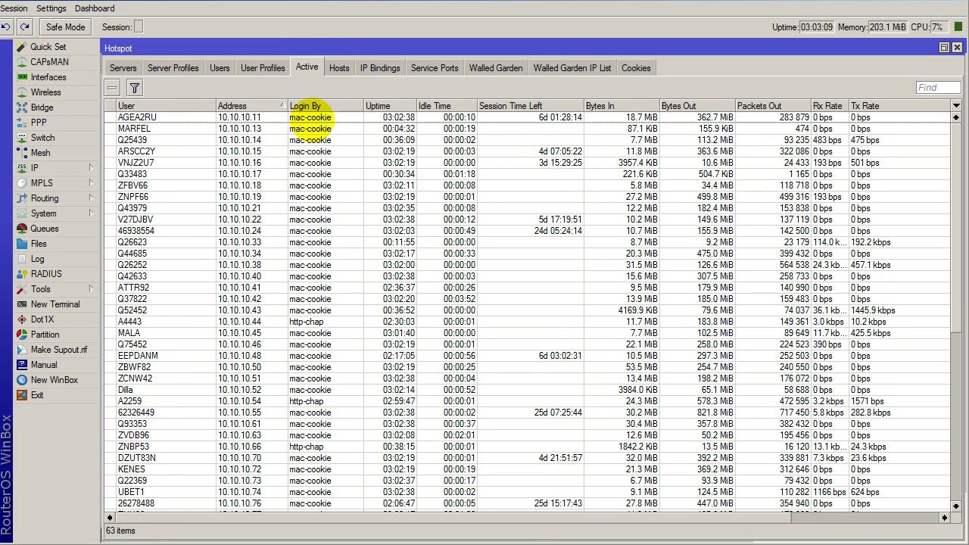
# Open the hotspot hosts list and review its entries from the first address to the last and back.
pyautogui.click(339, 66)
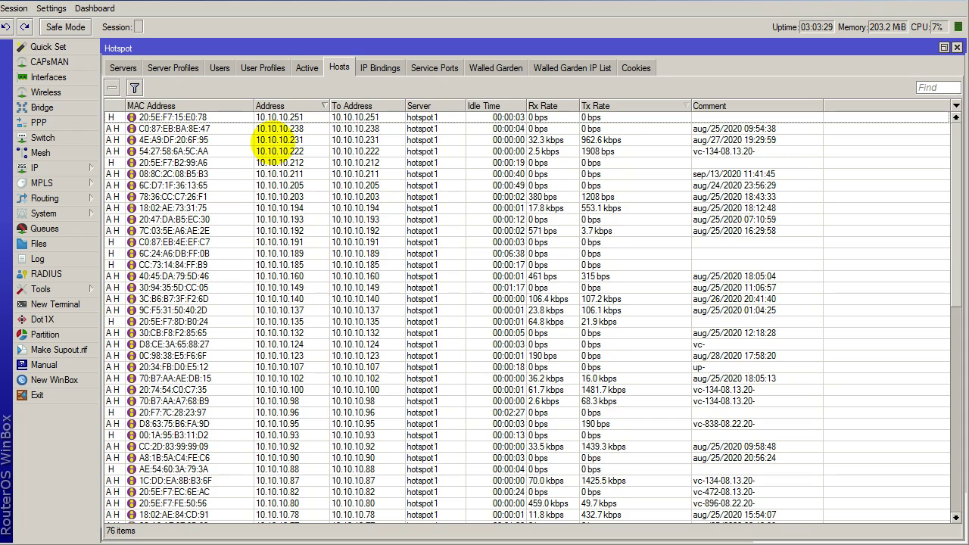
pyautogui.scroll(-3, 307, 286)
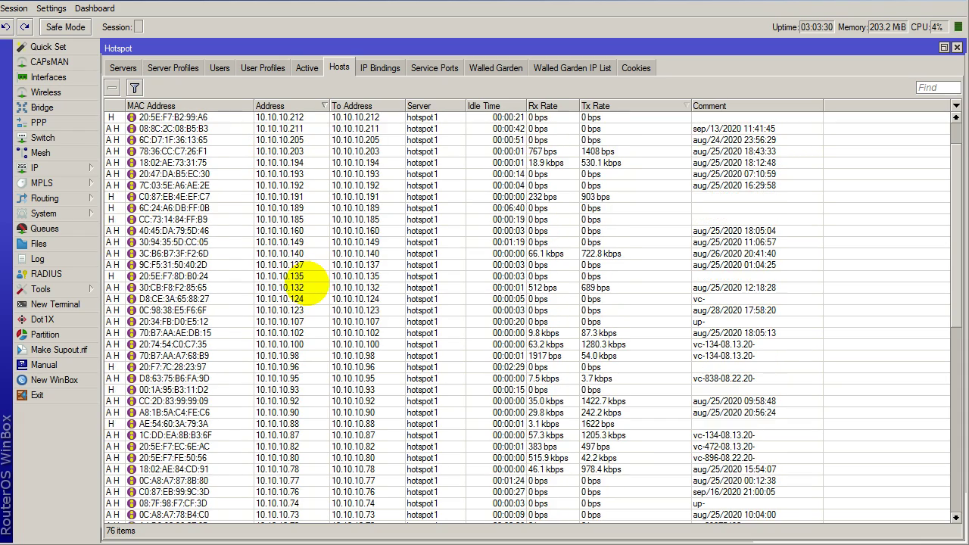
pyautogui.scroll(-2, 306, 286)
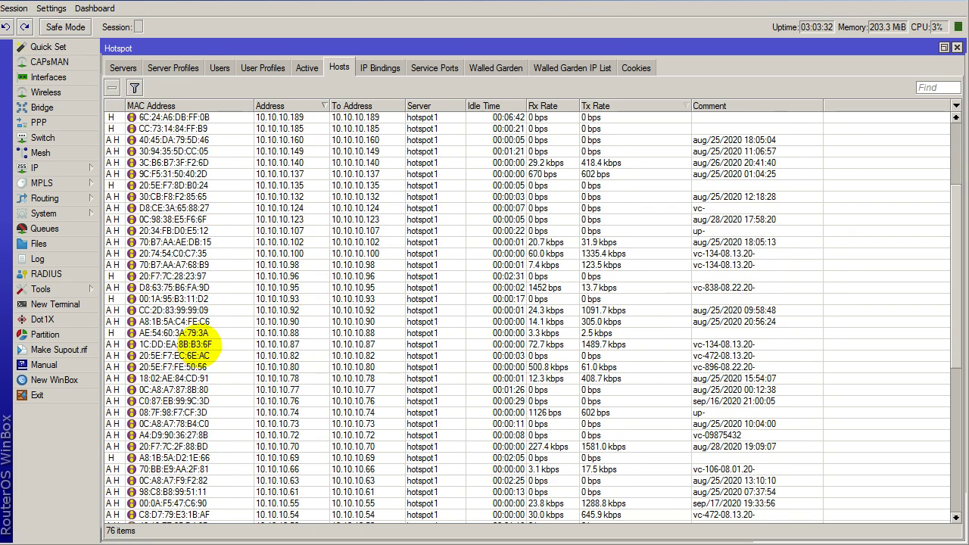
pyautogui.scroll(4, 473, 367)
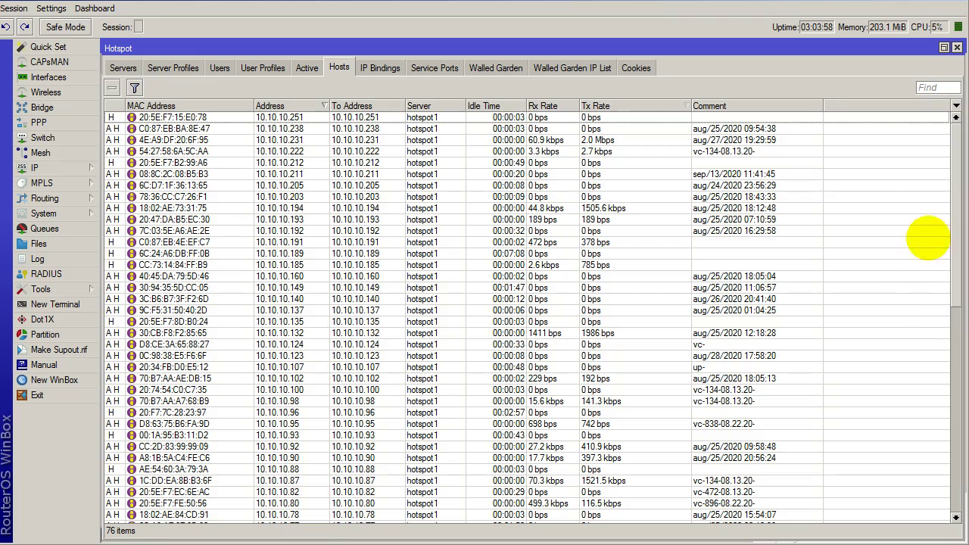
pyautogui.click(955, 168)
pyautogui.moveTo(956, 167); pyautogui.dragTo(955, 445)
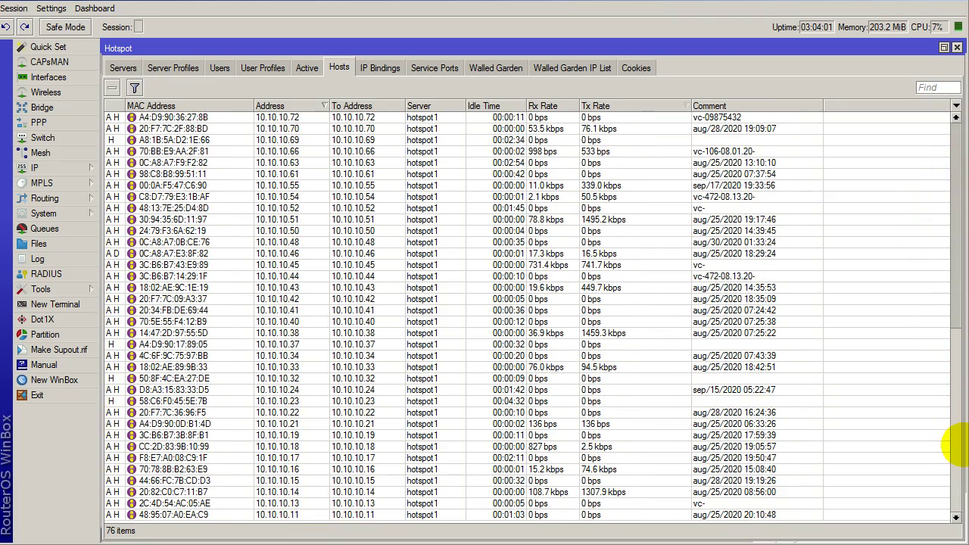
pyautogui.moveTo(960, 388); pyautogui.dragTo(952, 113)
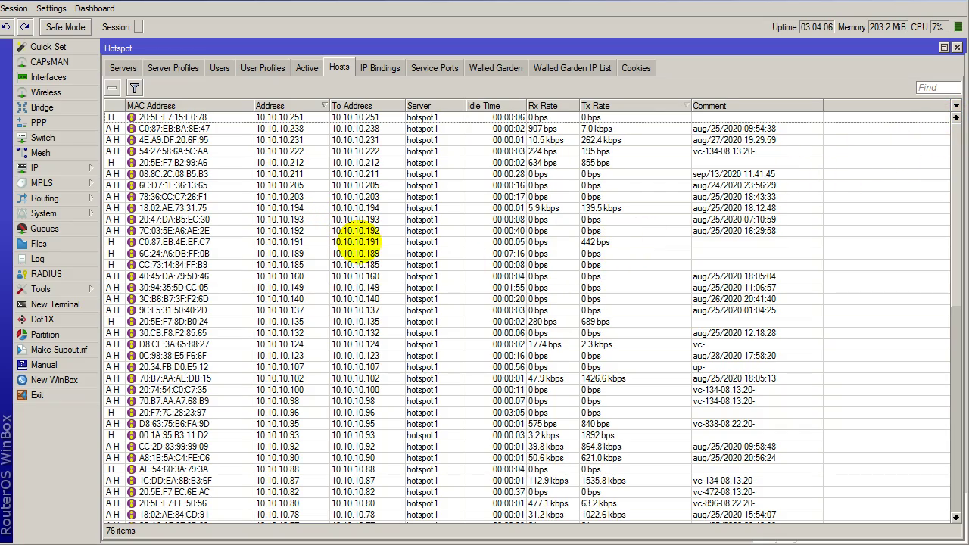
# Highlight the hosts at 10.10.10.32 and 10.10.10.37 near the end of the list to examine their H flag.
pyautogui.scroll(-6, 542, 413)
pyautogui.scroll(-5, 542, 412)
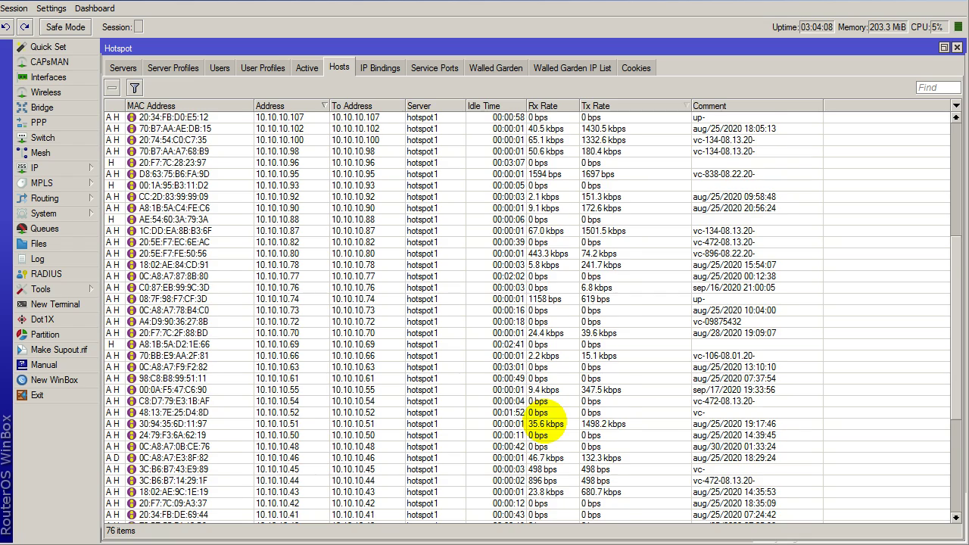
pyautogui.scroll(-2, 543, 424)
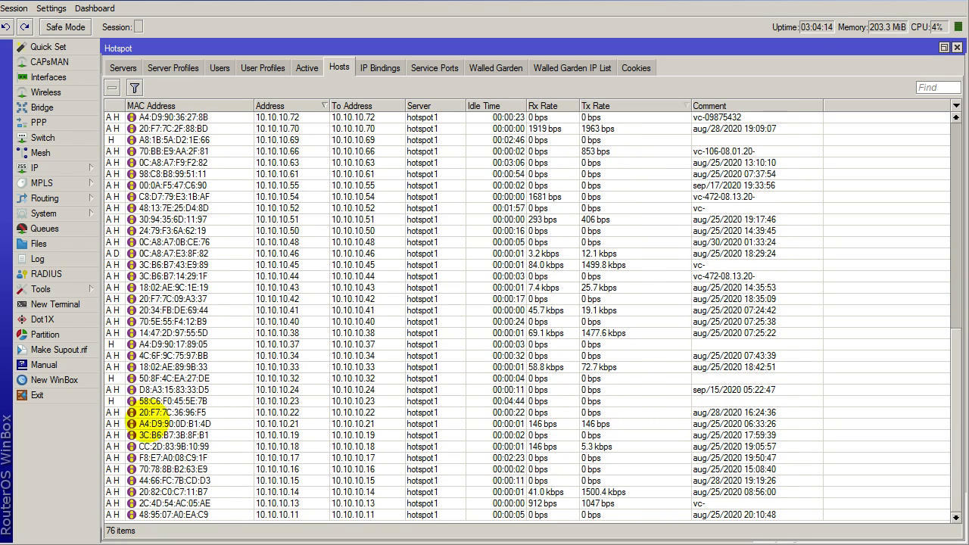
pyautogui.click(111, 402)
pyautogui.click(111, 377)
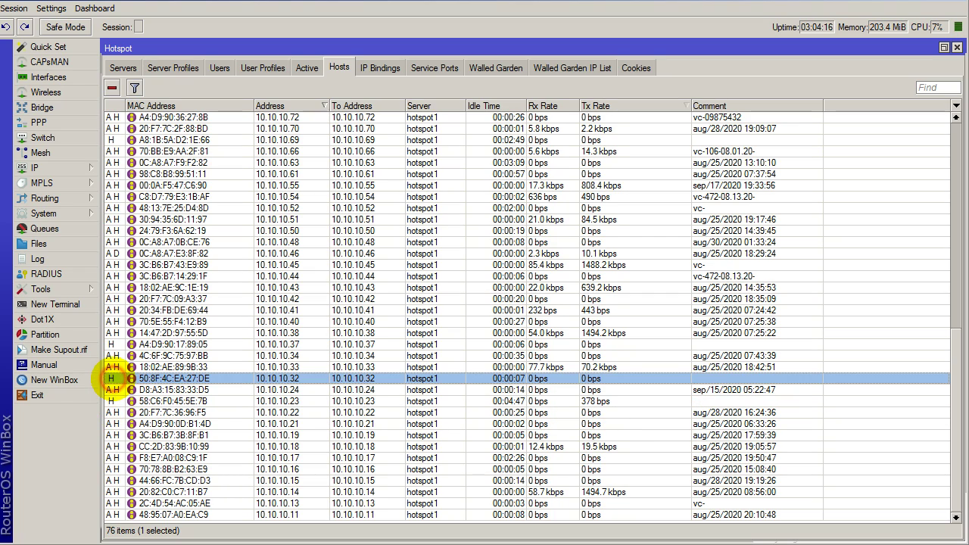
pyautogui.click(111, 345)
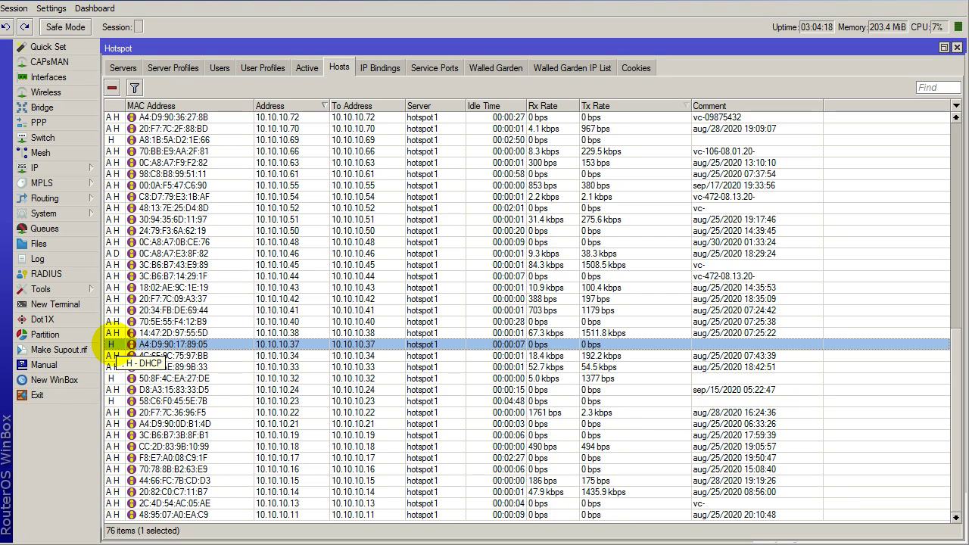
# Return to the start of the hosts list and highlight host 10.10.10.137 to check what its A and H flags mean.
pyautogui.scroll(2, 114, 322)
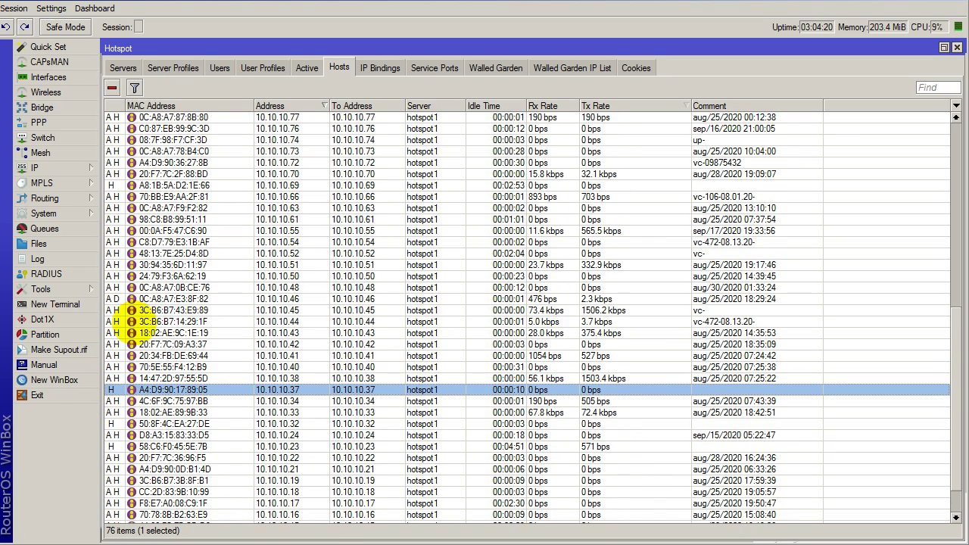
pyautogui.scroll(4, 113, 321)
pyautogui.scroll(7, 115, 198)
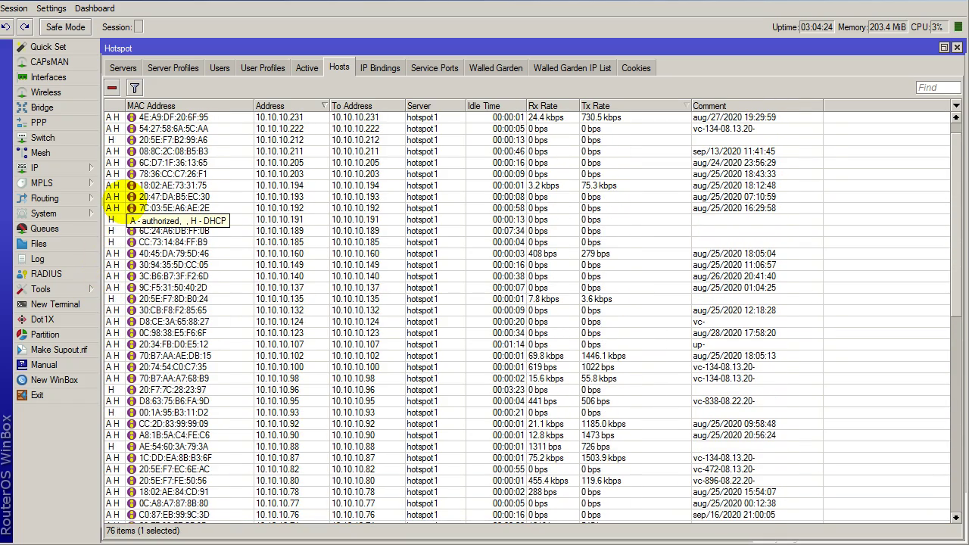
pyautogui.scroll(1, 111, 193)
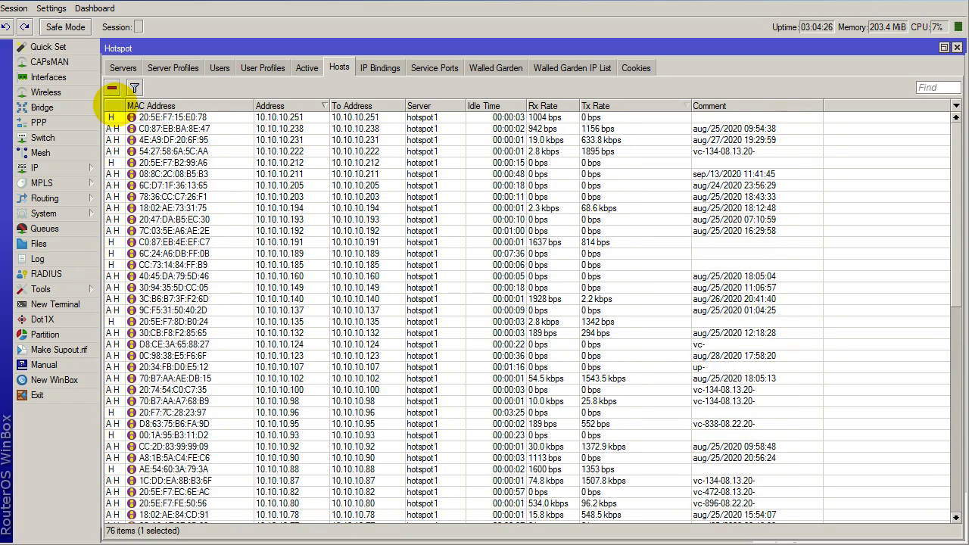
pyautogui.click(115, 105)
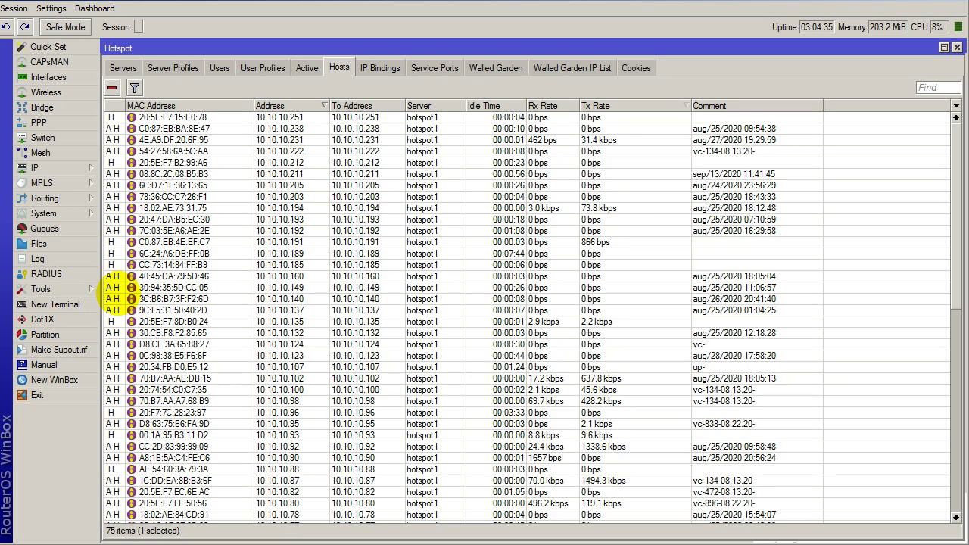
pyautogui.click(120, 308)
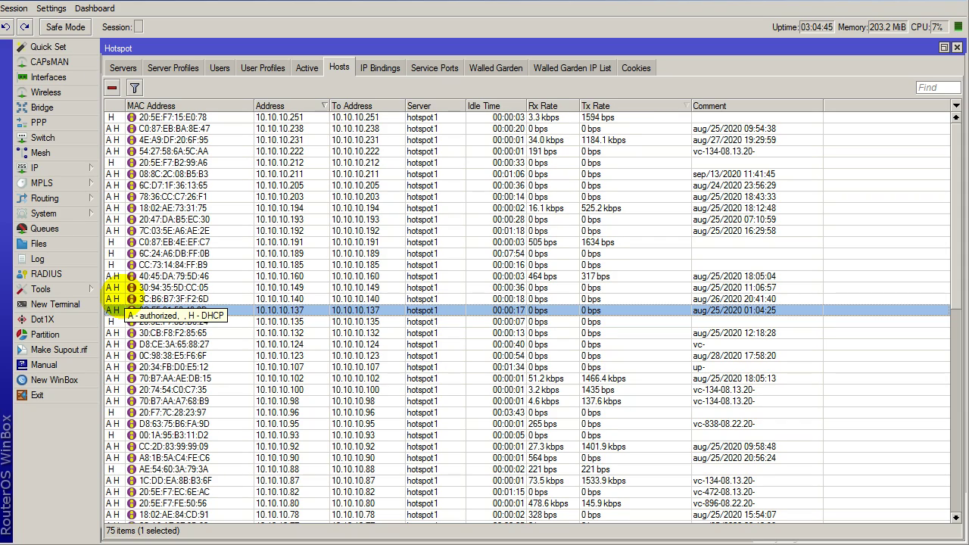
# Highlight host 10.10.10.189 and compare its flag with those of the other hosts in the list.
pyautogui.click(110, 253)
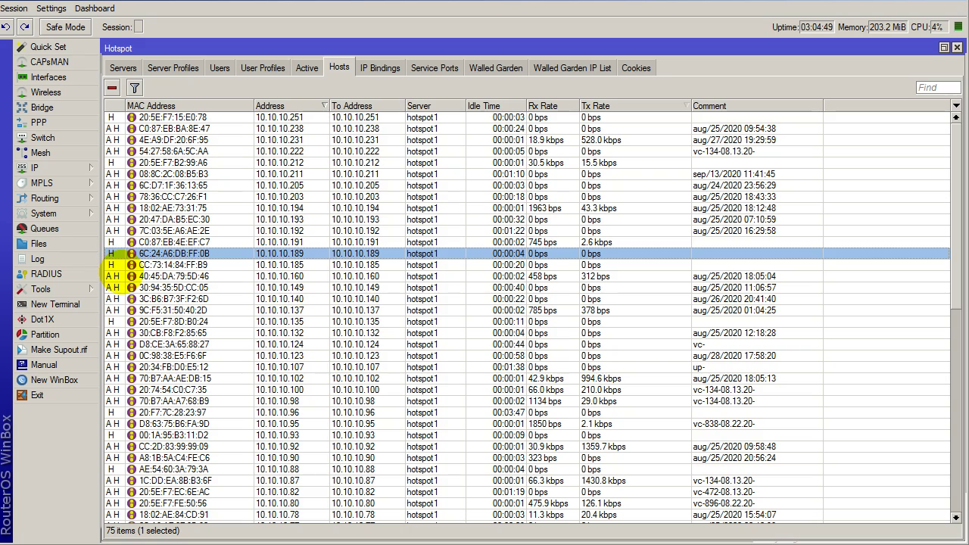
pyautogui.scroll(-1, 178, 393)
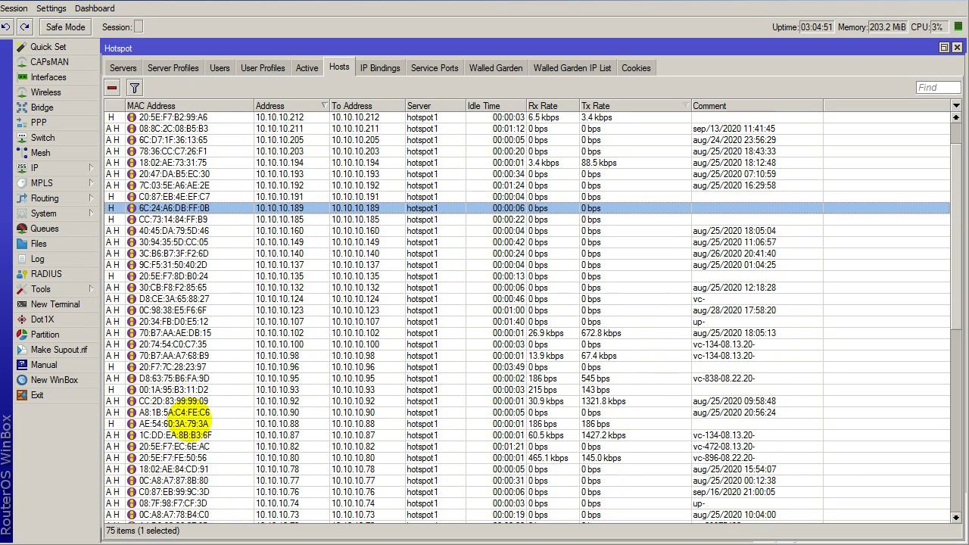
pyautogui.scroll(-2, 183, 420)
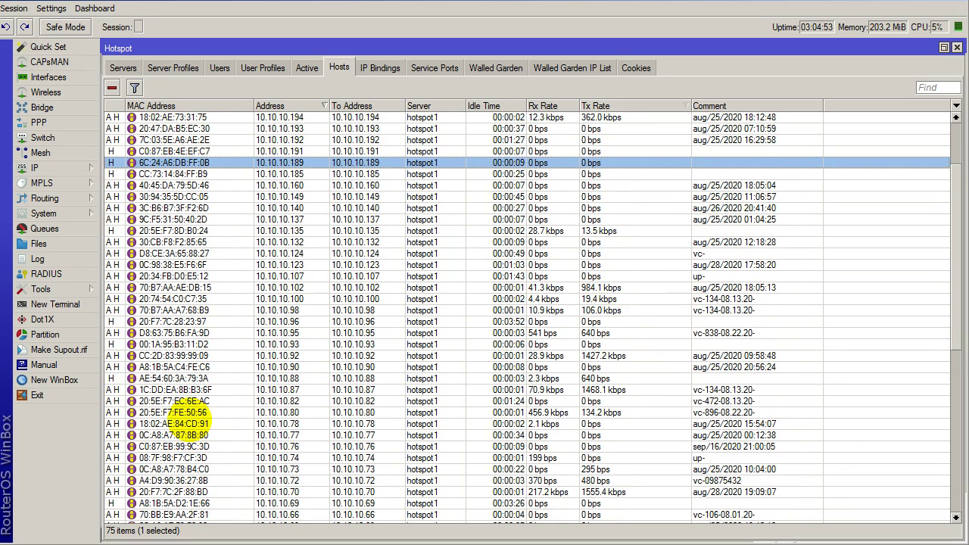
pyautogui.scroll(2, 188, 420)
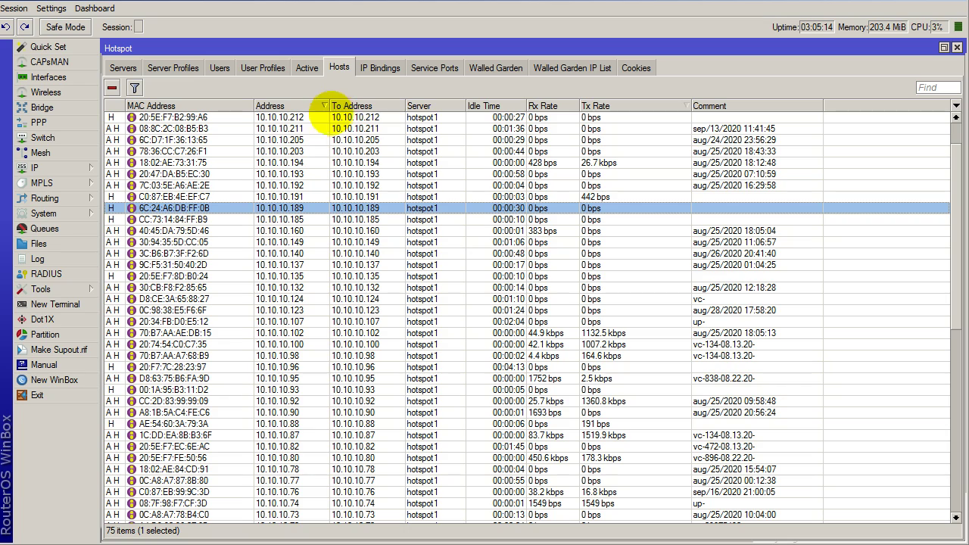
pyautogui.scroll(2, 161, 157)
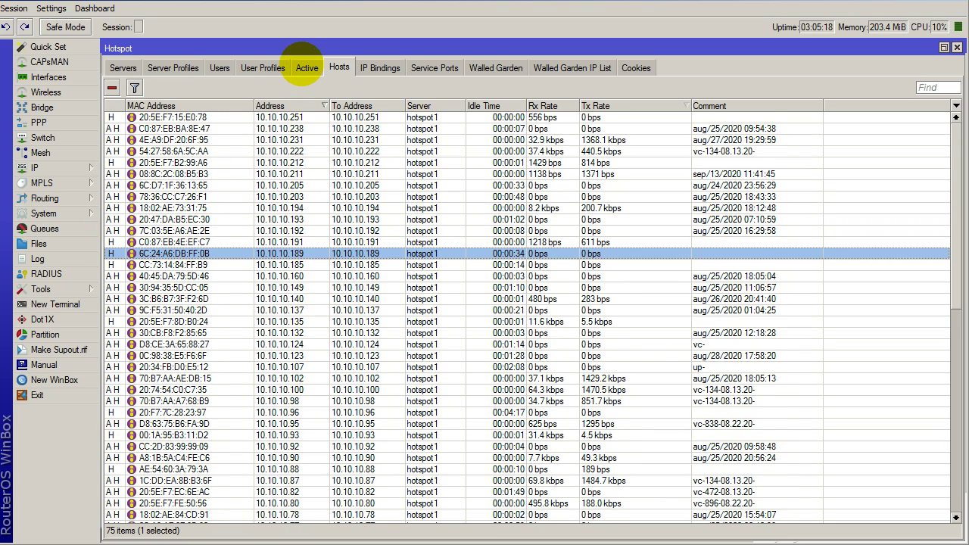
# Check the active users against the hosts list, highlighting hosts 10.10.10.222 and 10.10.10.251 to compare their flags.
pyautogui.click(306, 67)
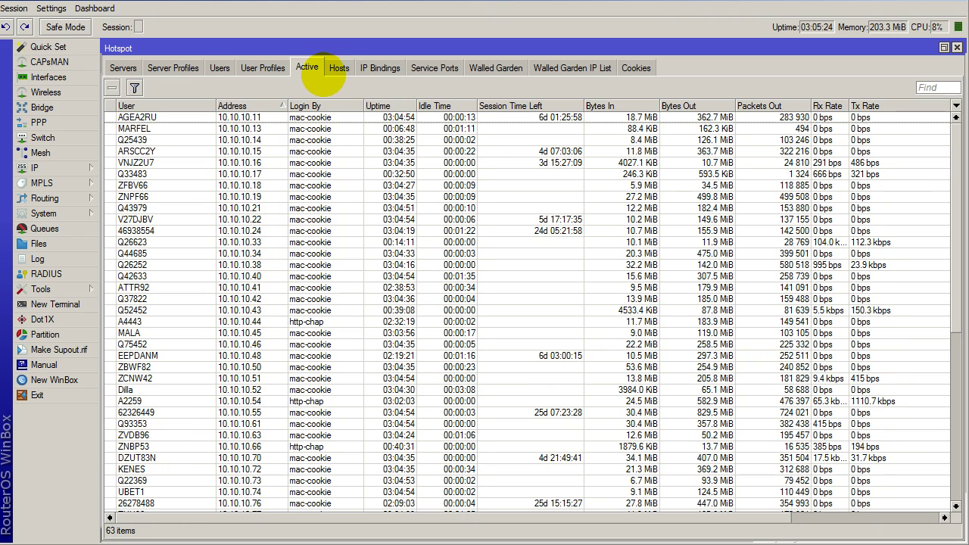
pyautogui.click(334, 70)
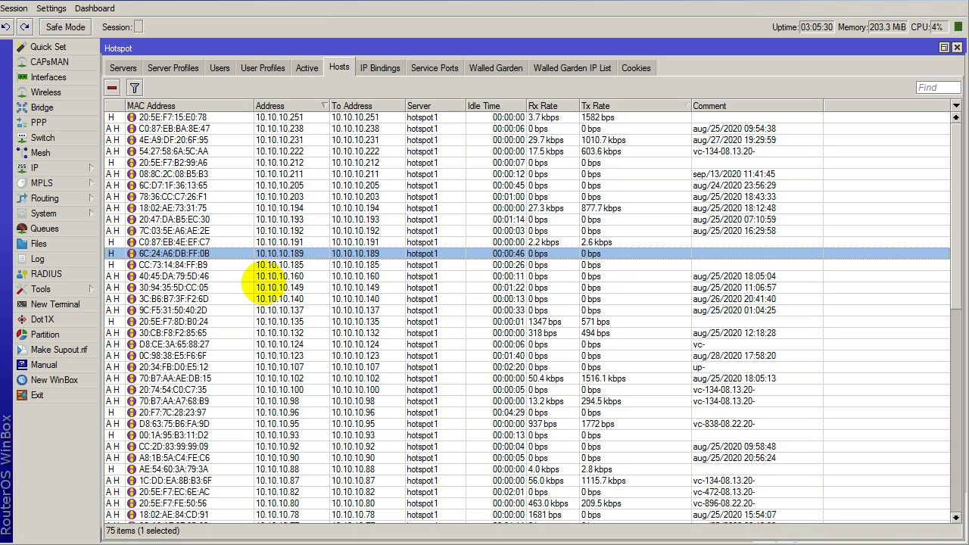
pyautogui.click(112, 140)
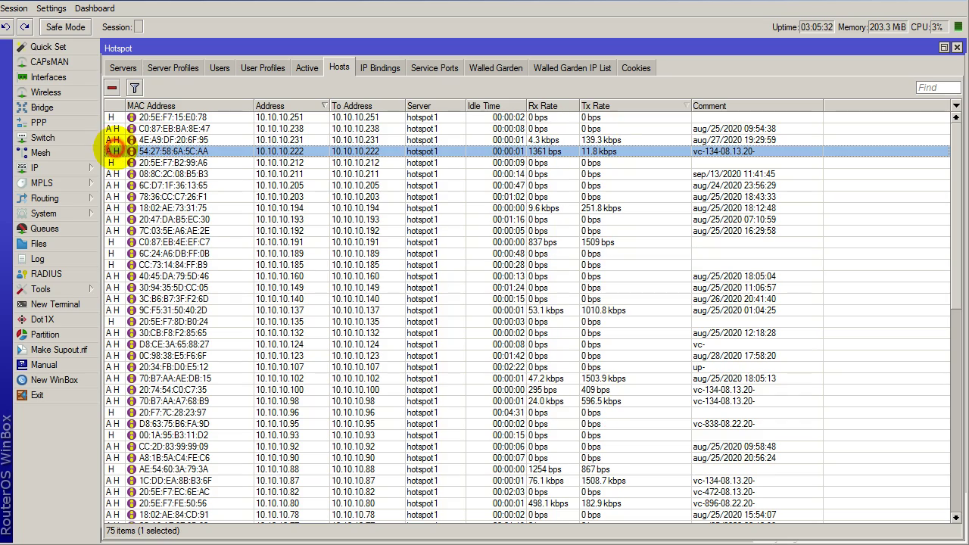
pyautogui.click(113, 118)
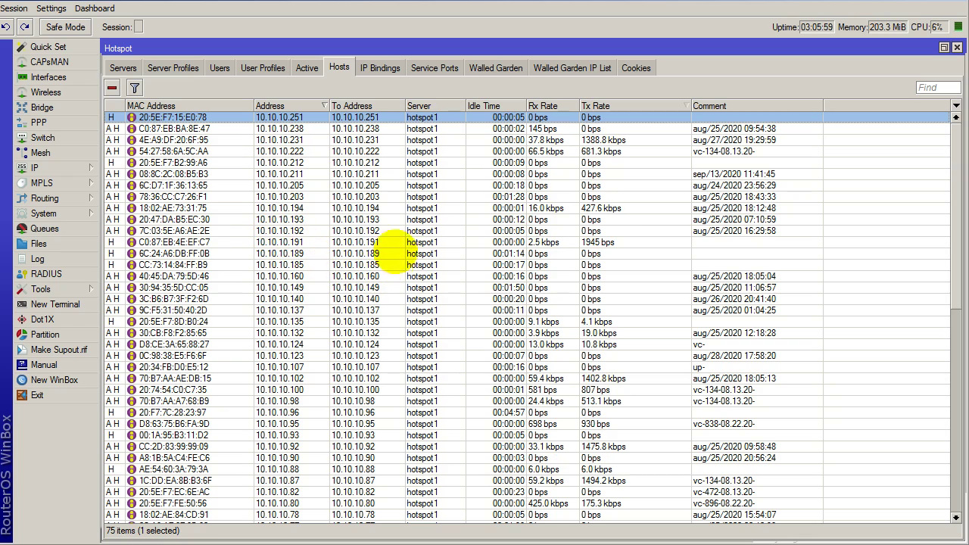
# Look further through the hosts, highlight the one at 10.10.10.185, and return to the start of the list.
pyautogui.scroll(-4, 289, 360)
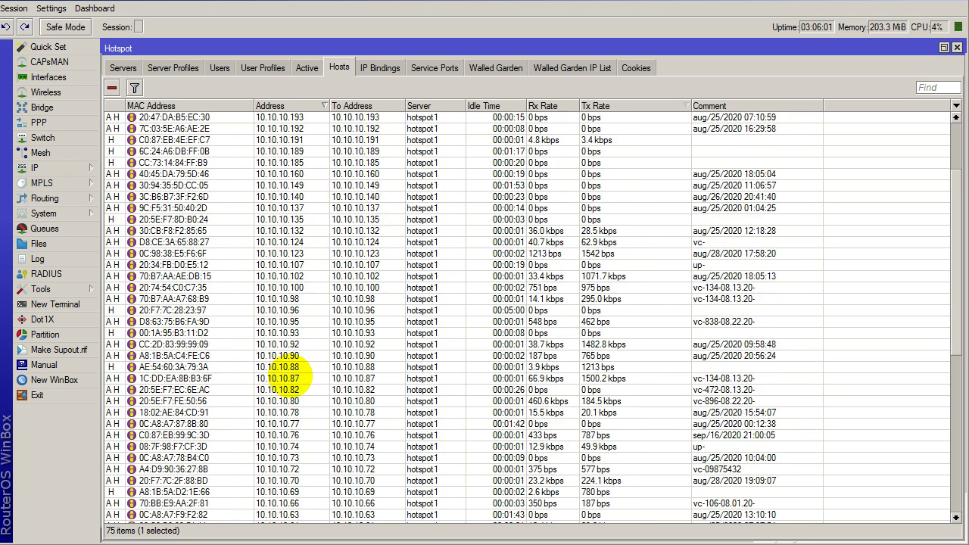
pyautogui.click(288, 129)
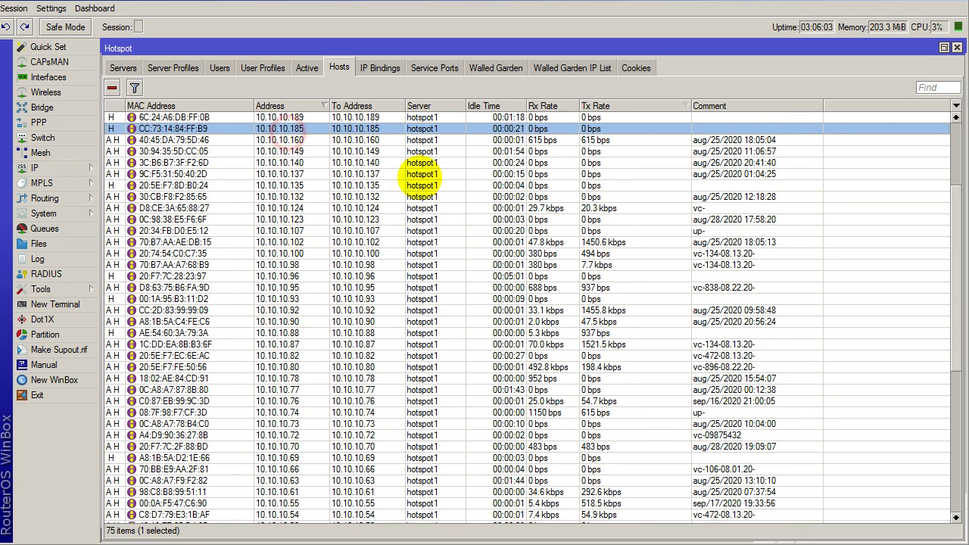
pyautogui.moveTo(958, 206); pyautogui.dragTo(936, 106)
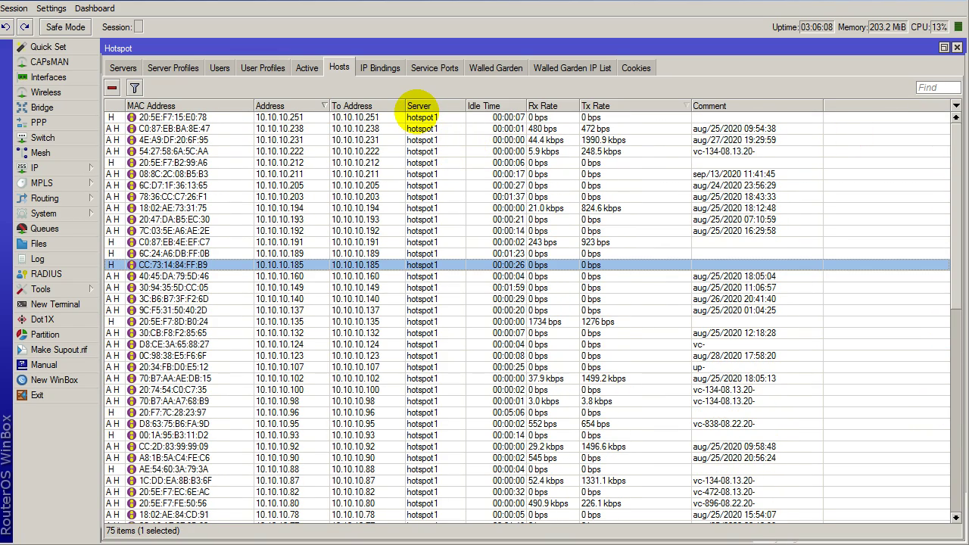
# Compare the stored hotspot cookies with the active users and the connected hosts.
pyautogui.click(636, 68)
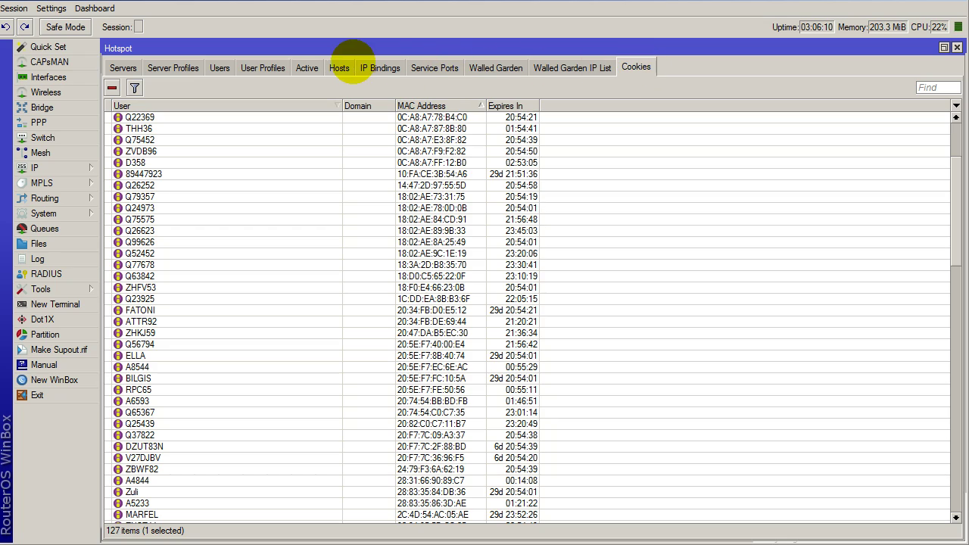
pyautogui.click(306, 67)
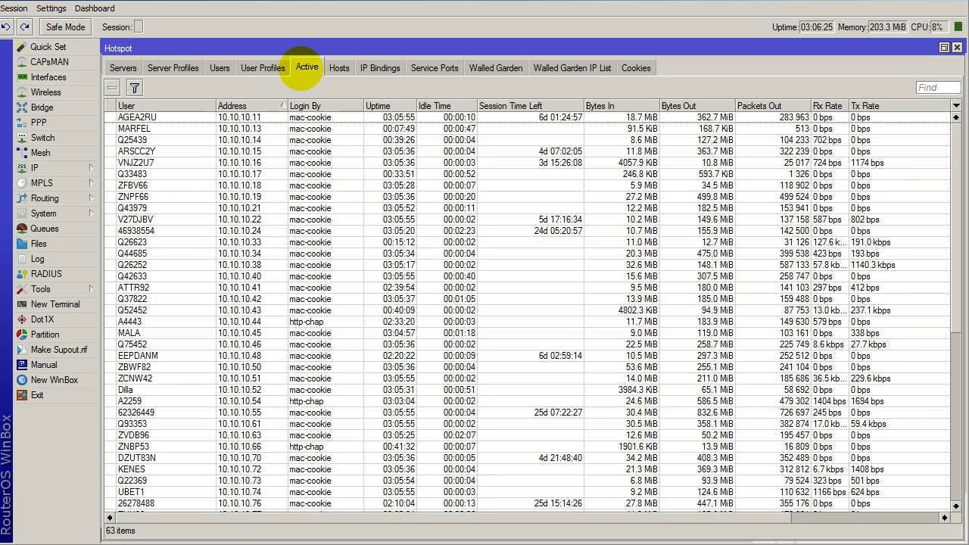
pyautogui.click(302, 69)
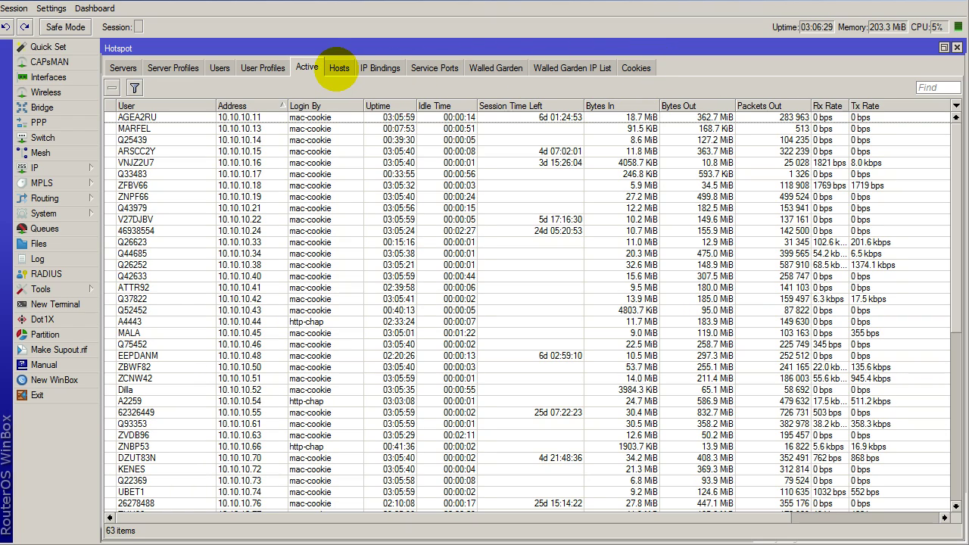
pyautogui.click(339, 68)
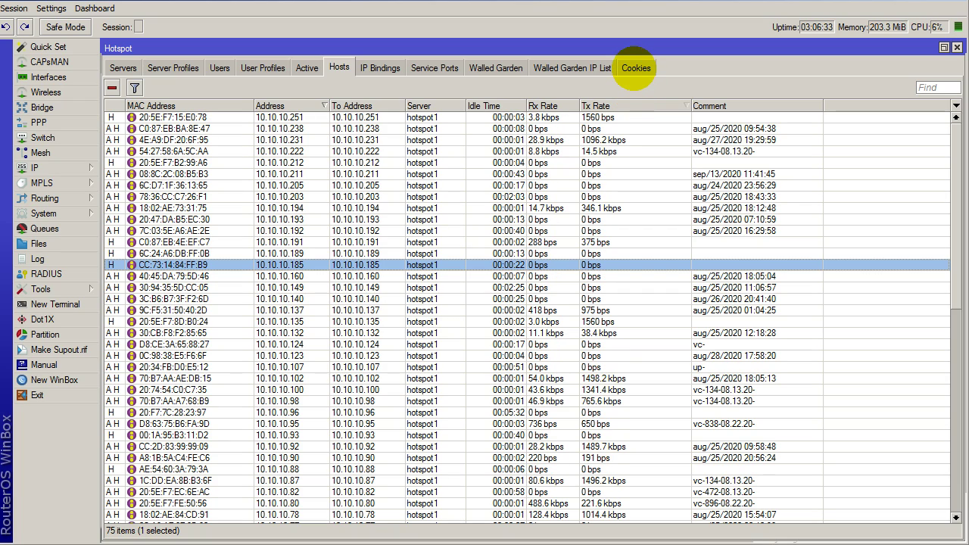
# Examine the Expires In times in the cookies list and return to the active users.
pyautogui.click(636, 67)
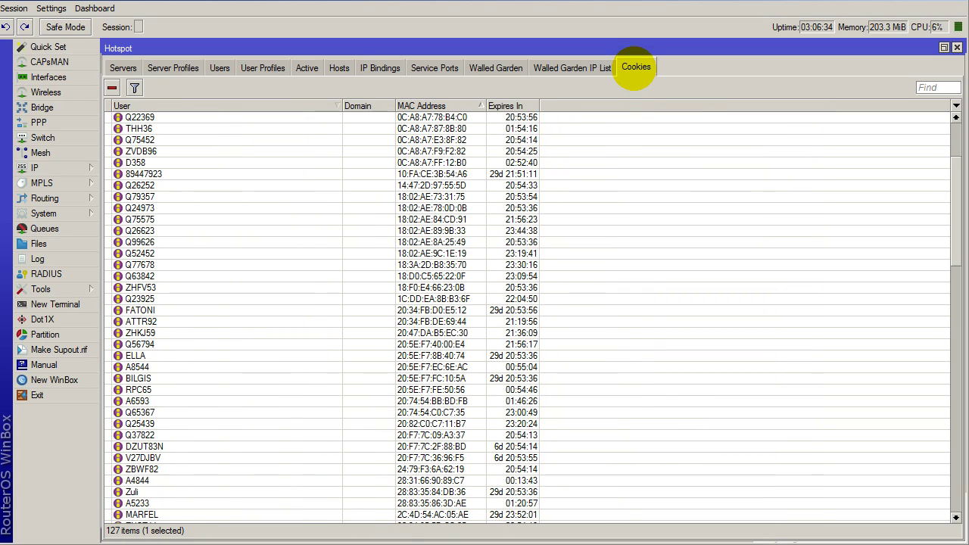
pyautogui.scroll(-2, 335, 336)
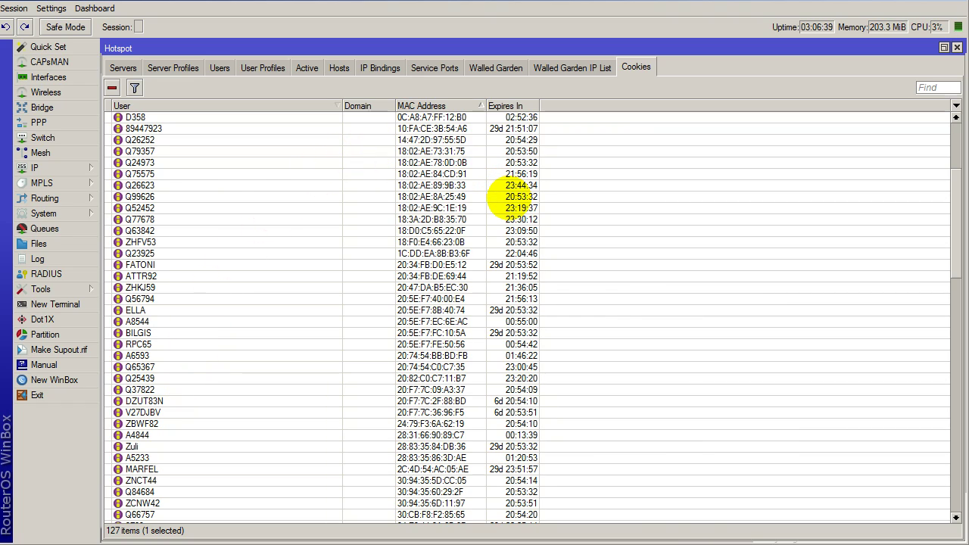
pyautogui.scroll(-2, 281, 315)
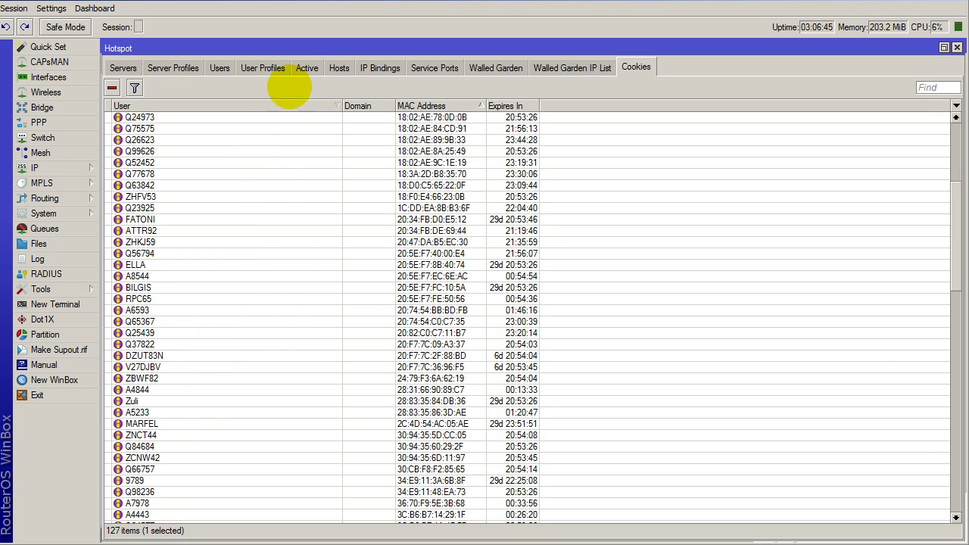
pyautogui.click(299, 65)
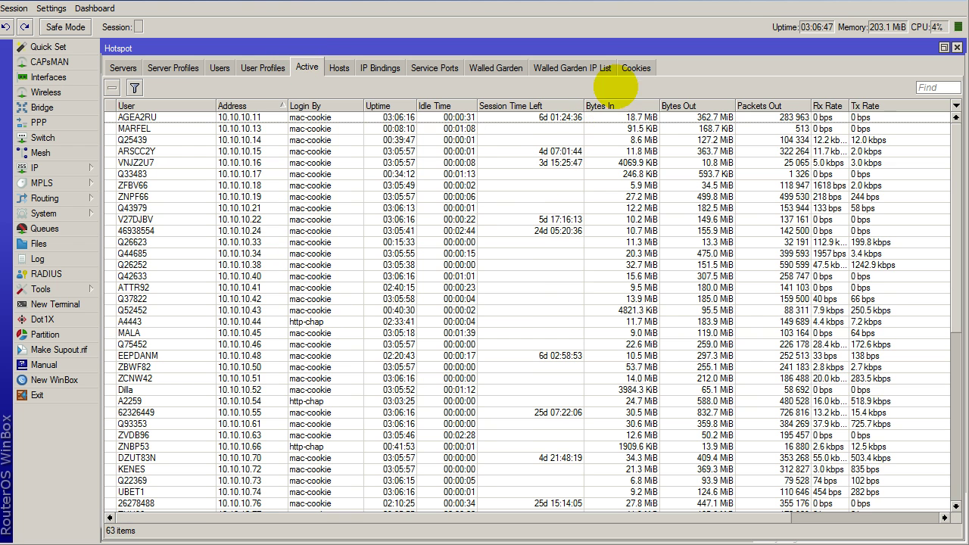
# Alternate between the stored cookies and the active users to compare cookie expiry times with the active mac-cookie logins.
pyautogui.click(638, 67)
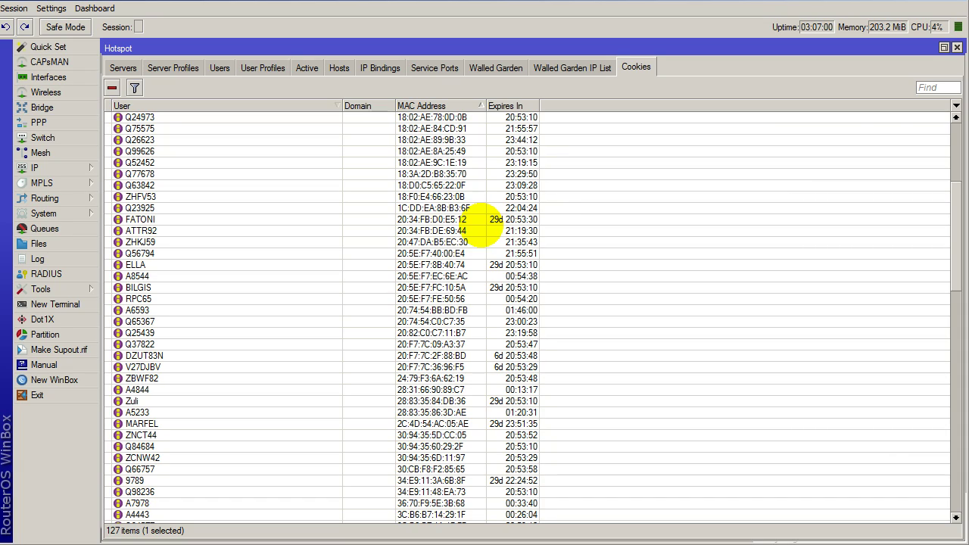
pyautogui.click(636, 66)
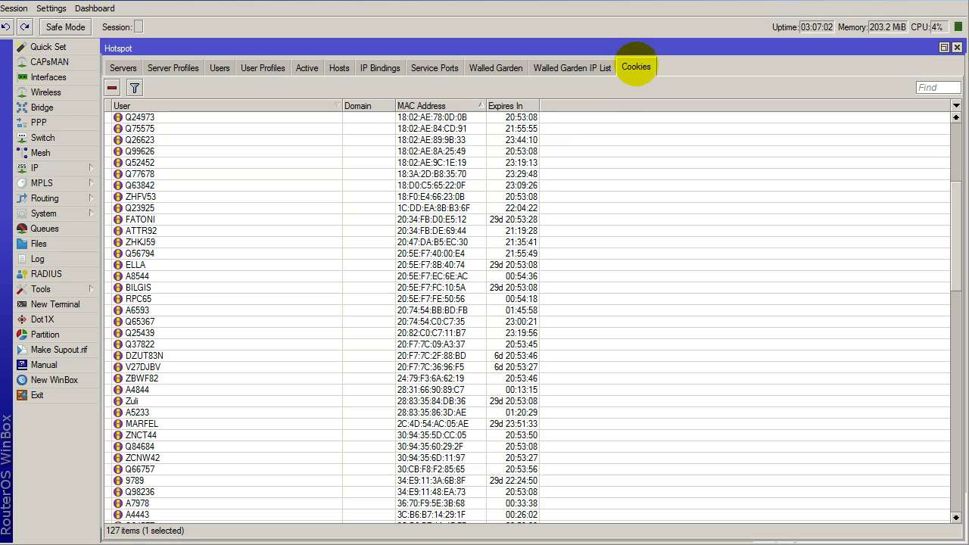
pyautogui.click(306, 67)
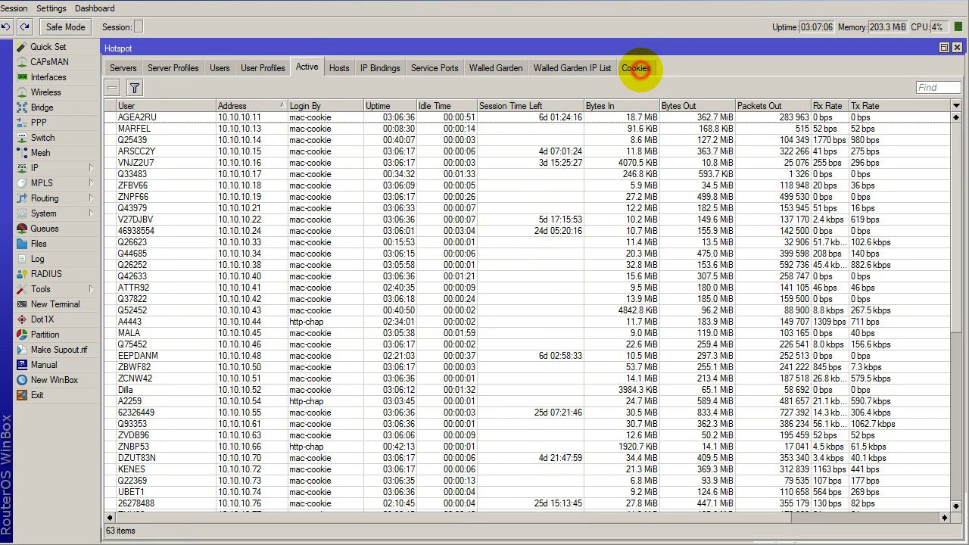
pyautogui.click(637, 68)
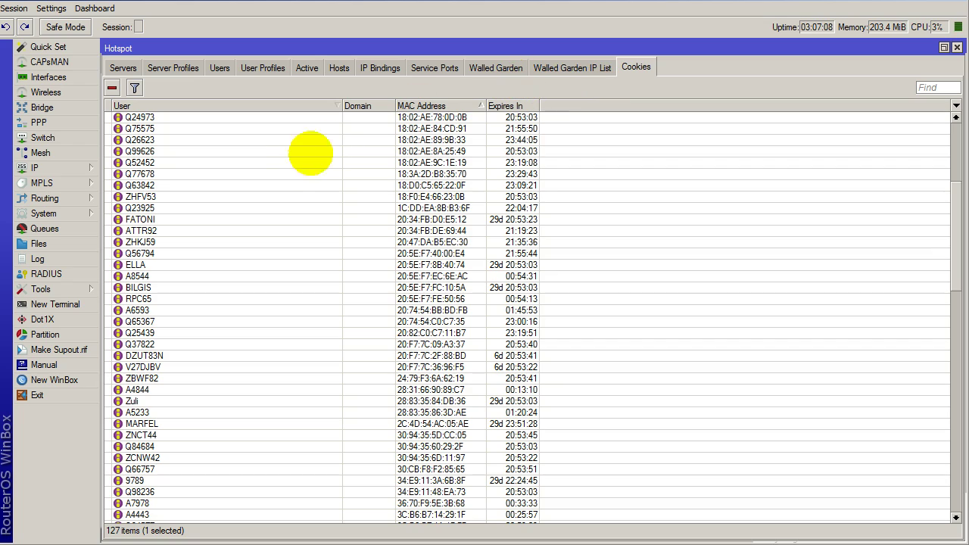
pyautogui.click(306, 68)
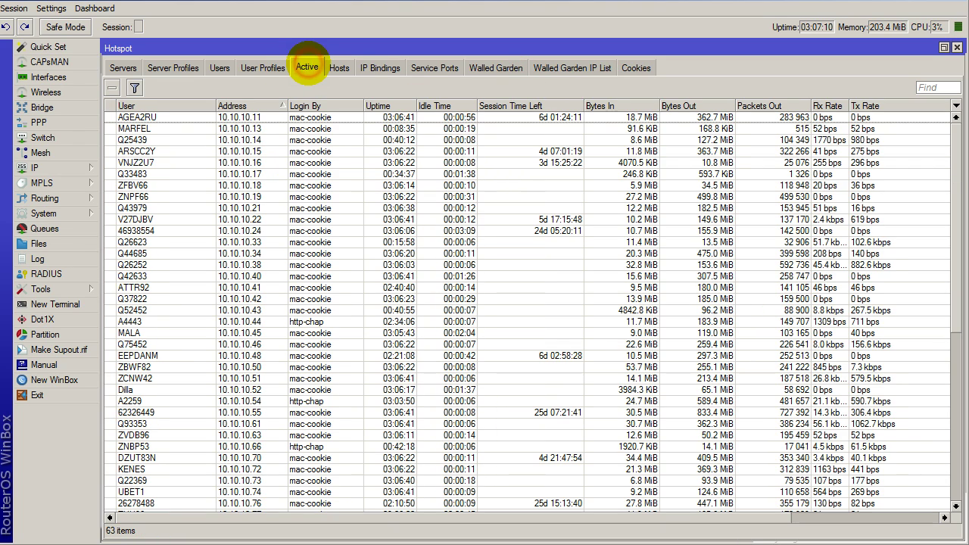
pyautogui.click(628, 66)
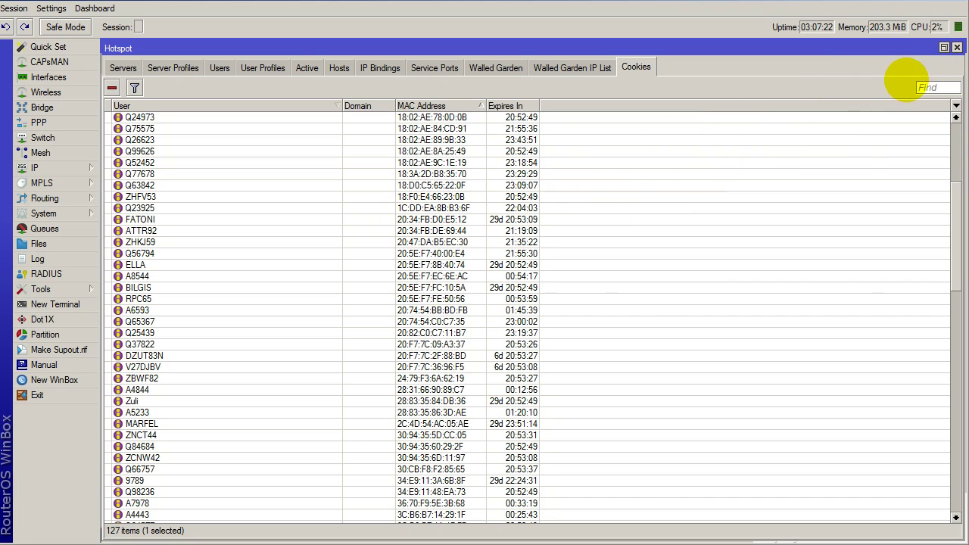
# Close the Hotspot window, reopen the IP Hotspot settings, and display the active users.
pyautogui.click(957, 48)
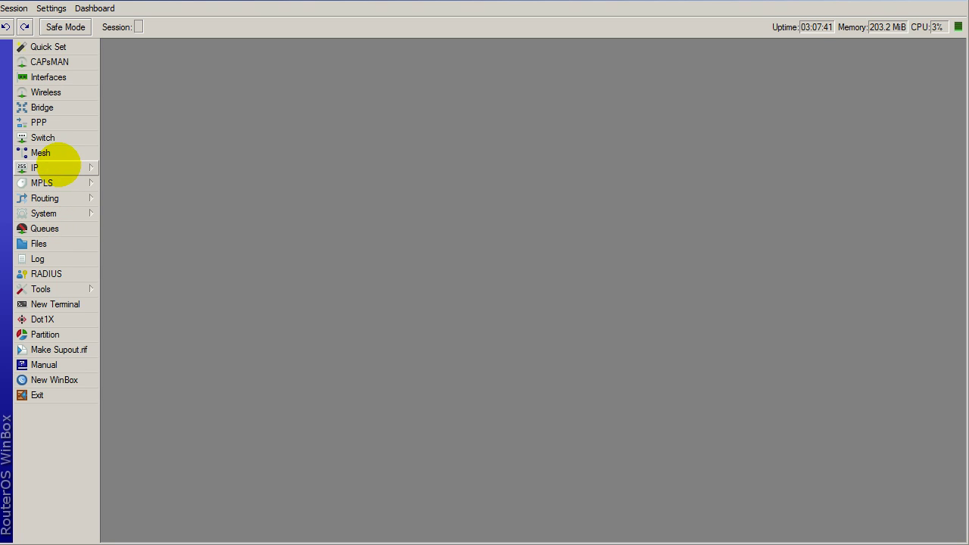
pyautogui.click(60, 167)
pyautogui.click(123, 305)
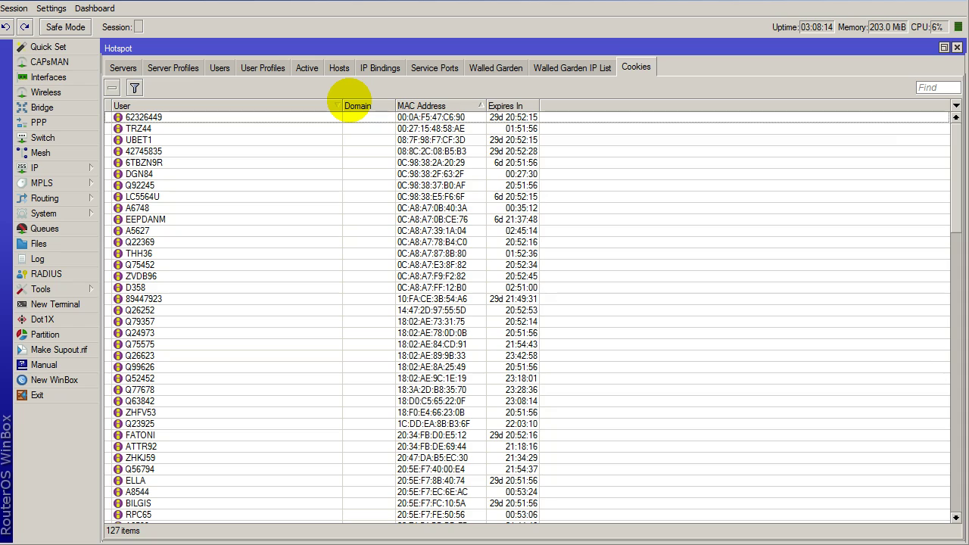
pyautogui.click(306, 66)
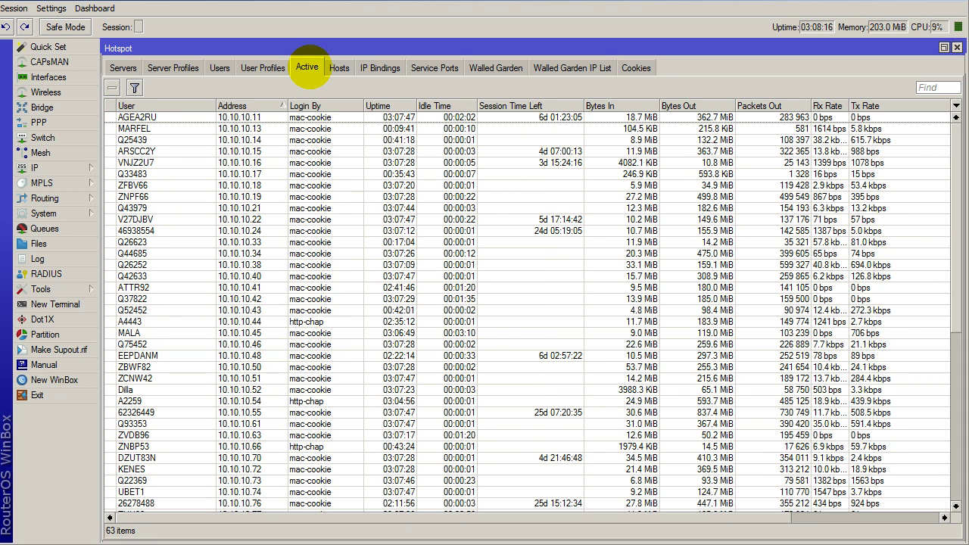